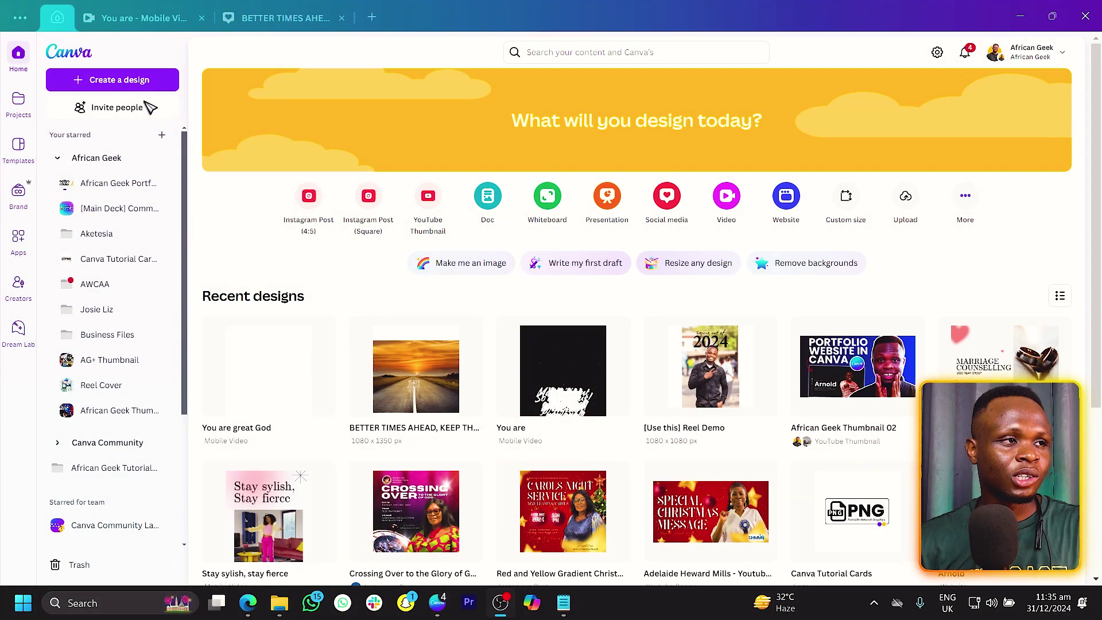
Step: Open the Create a design dialog from the Canva home page
click(140, 81)
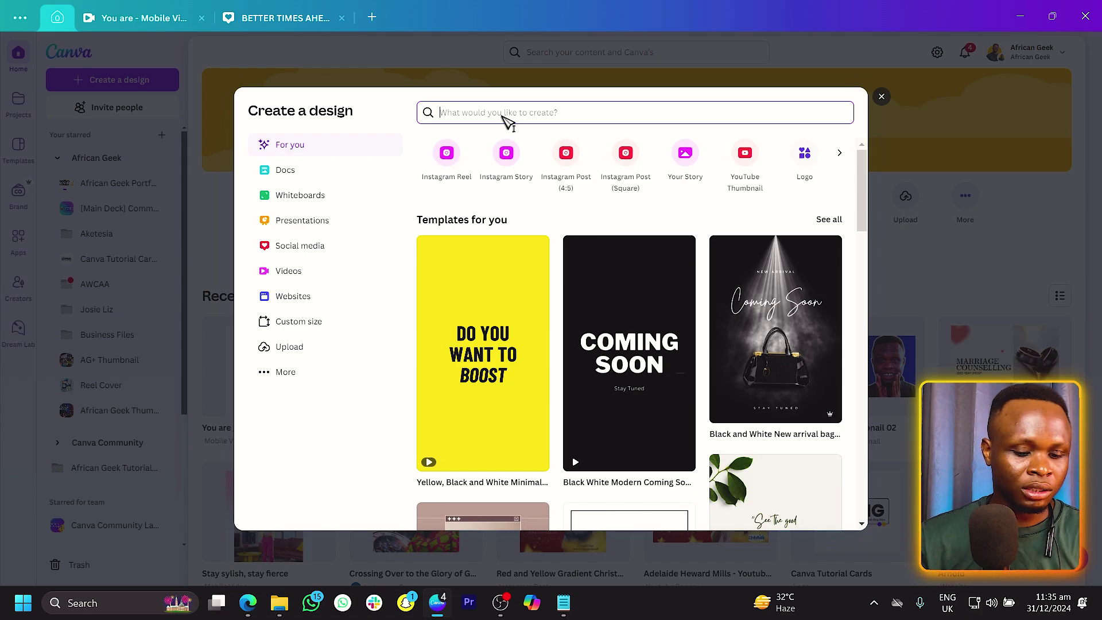
Step: Search 'instagram' and create a blank 1080 × 1350 px Instagram Post (4:5) design
text(instagram)
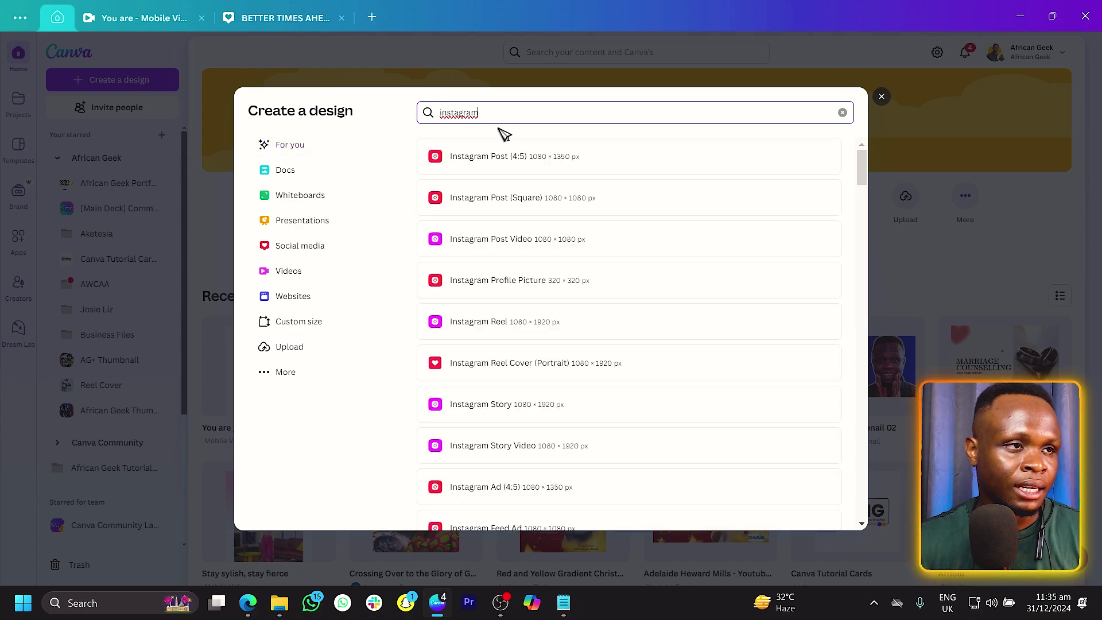
click(531, 165)
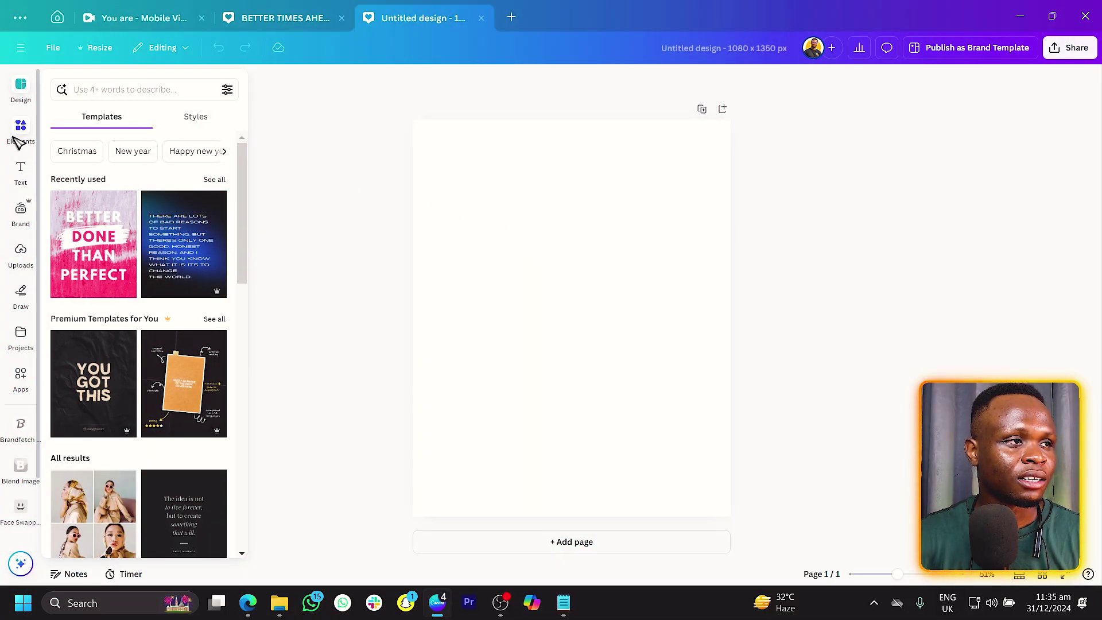
Step: Add the curly-haired woman's profile photo from Recently used elements and position it on the page
click(21, 130)
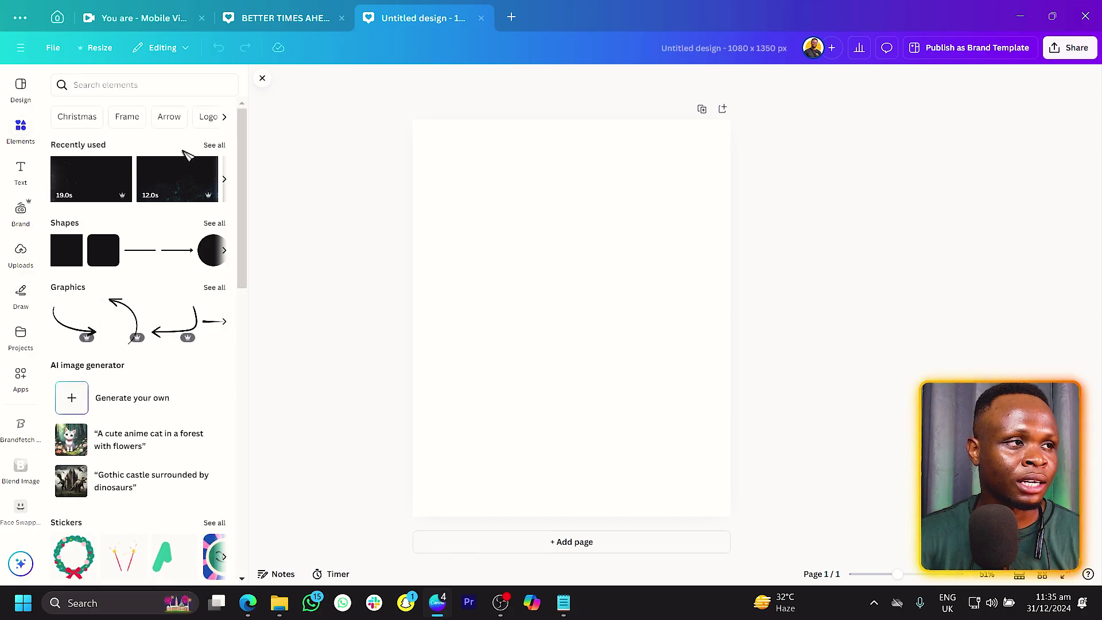
click(217, 145)
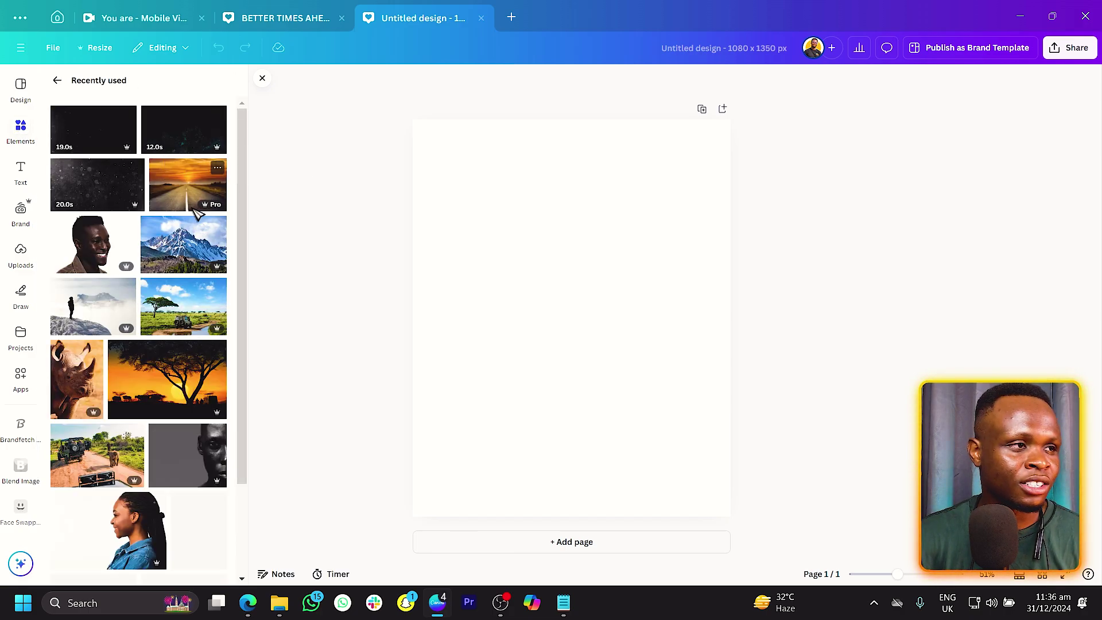
scroll(183, 253, down, 1)
click(198, 460)
drag(532, 344, 574, 376)
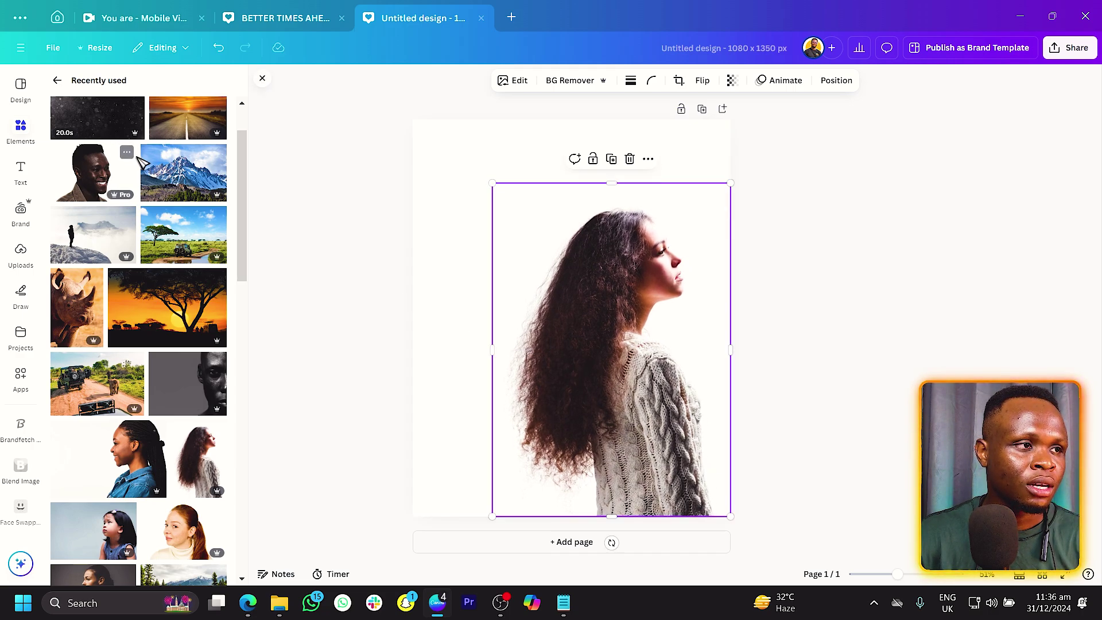
Step: Add the snowy mountain photo across the woman's lower half and shift her portrait slightly left
click(174, 172)
drag(520, 304, 511, 374)
drag(592, 231, 585, 213)
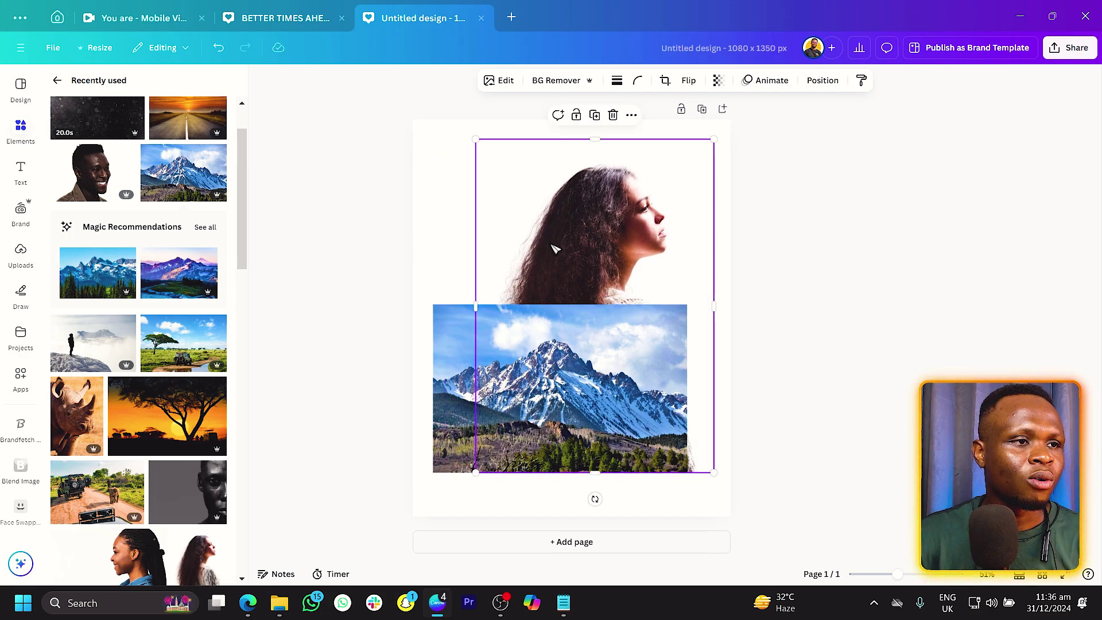
drag(596, 232, 572, 230)
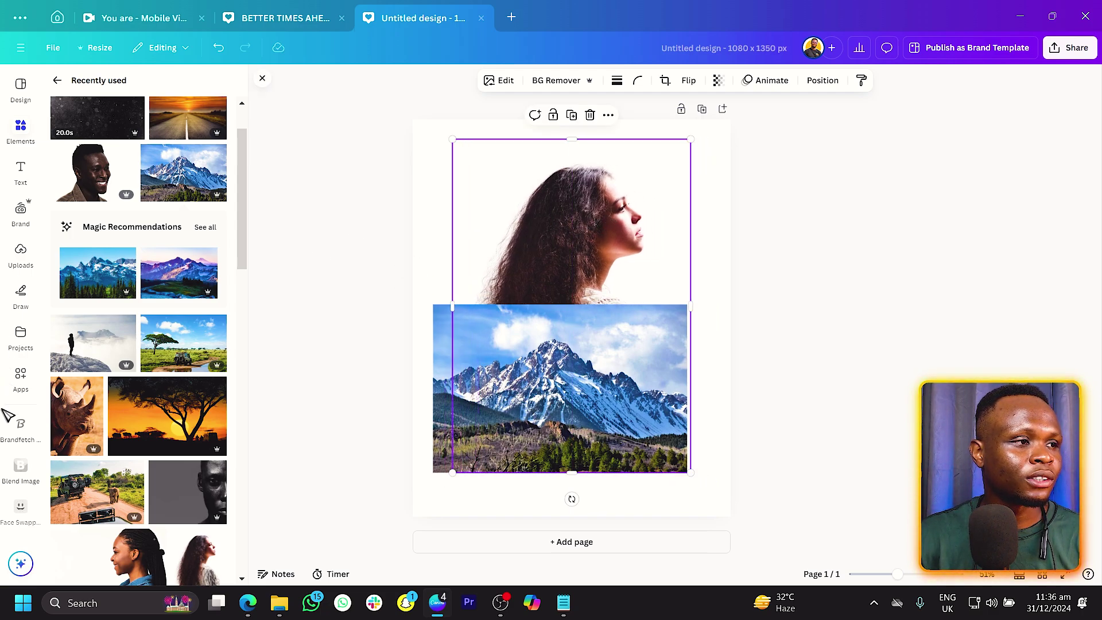
click(23, 377)
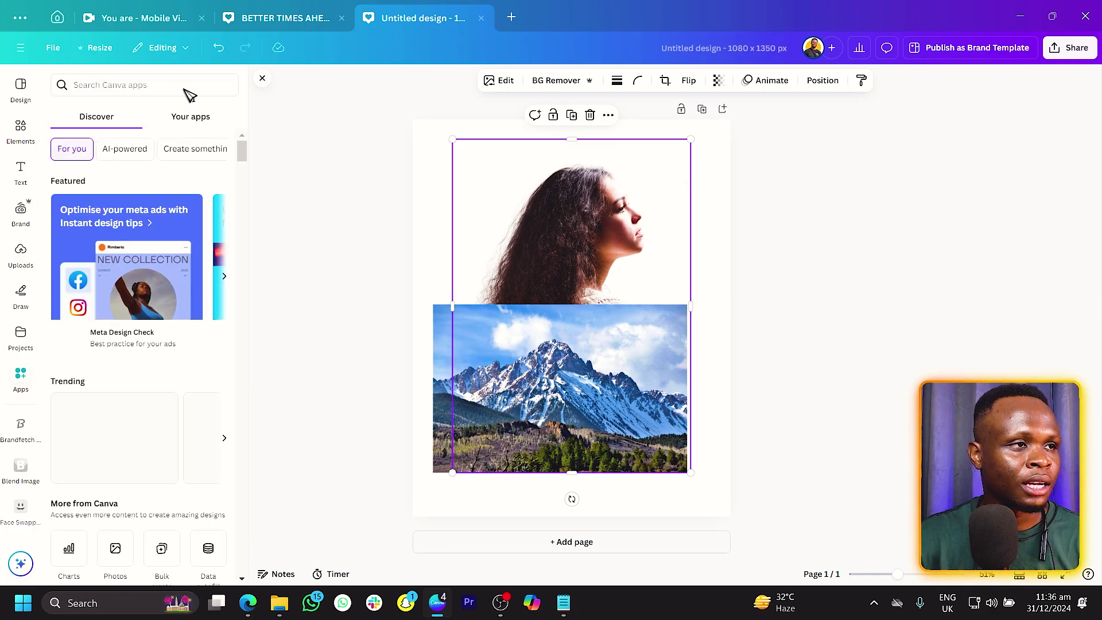
Step: Search the apps for 'blend' and launch the Blend Image app
text(bl)
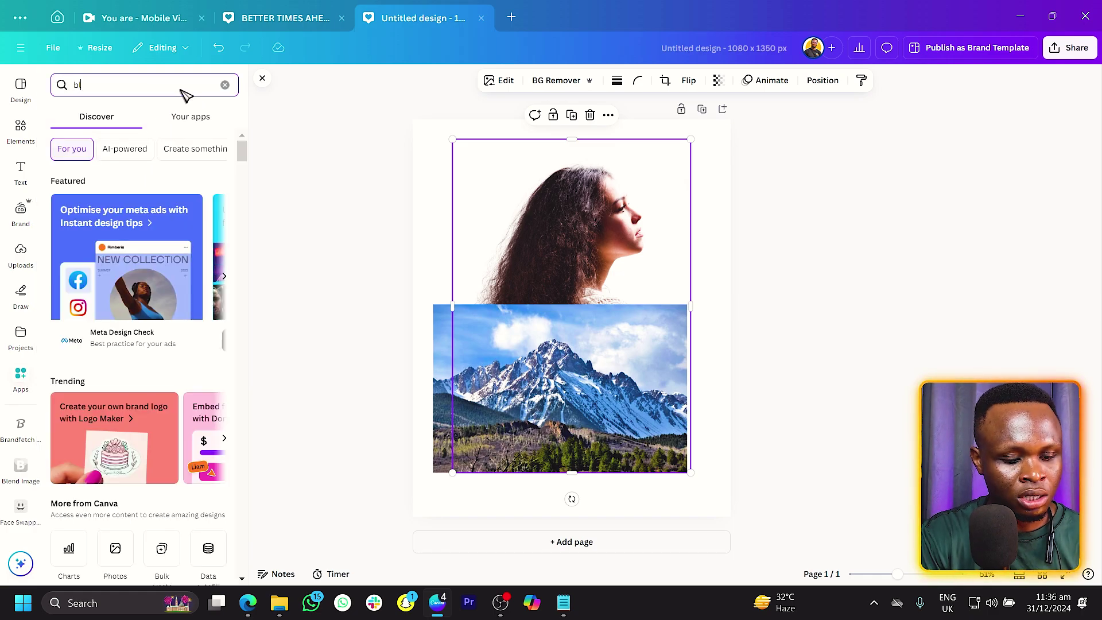
text(end)
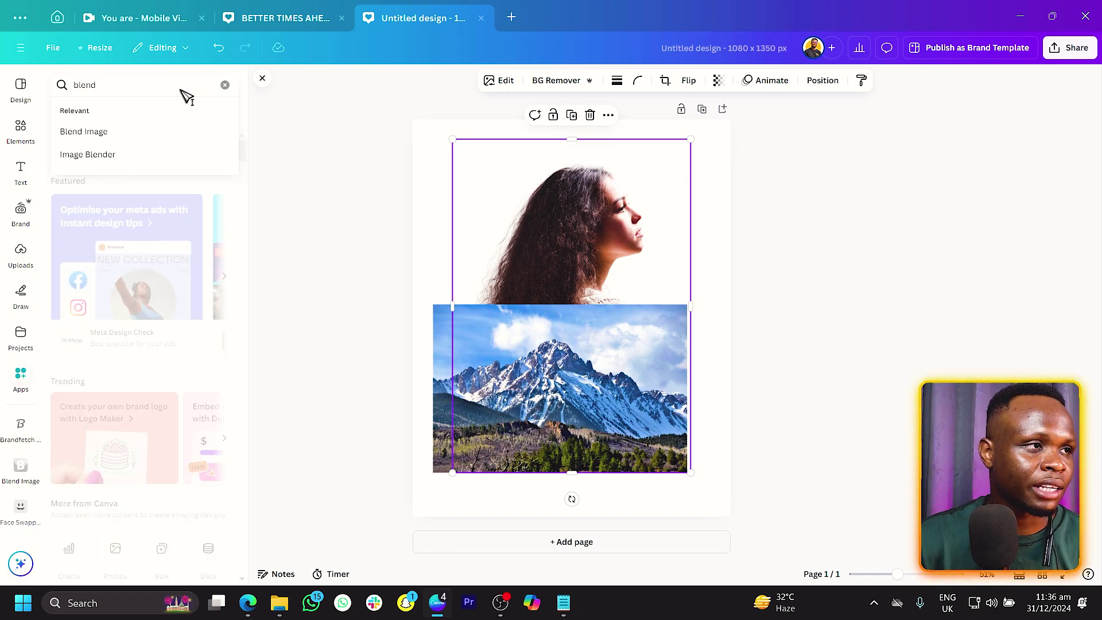
click(86, 132)
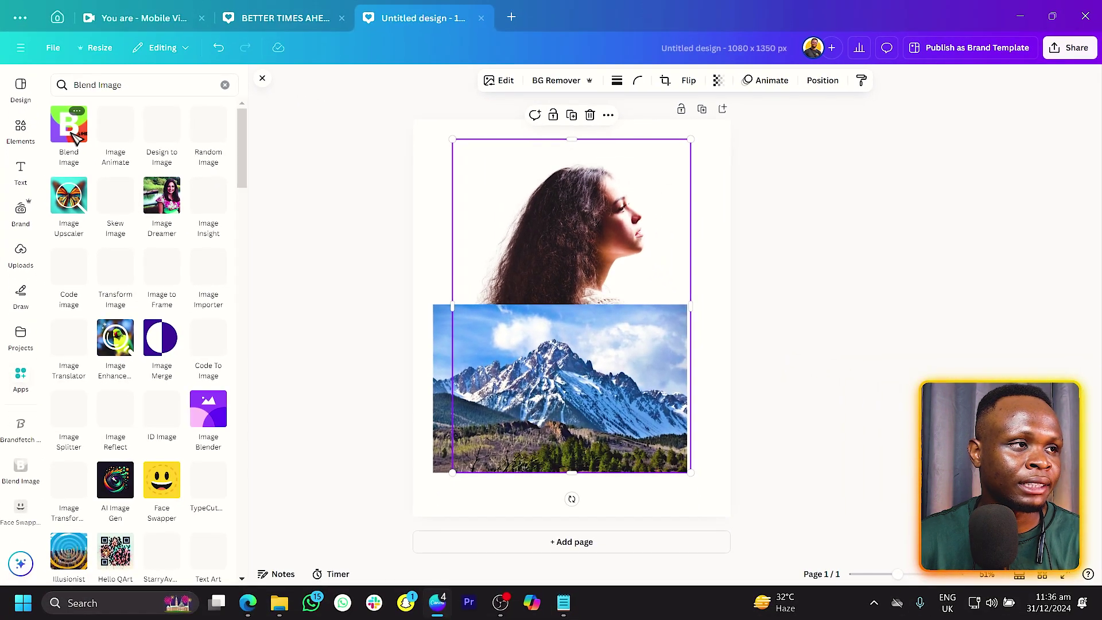
click(150, 271)
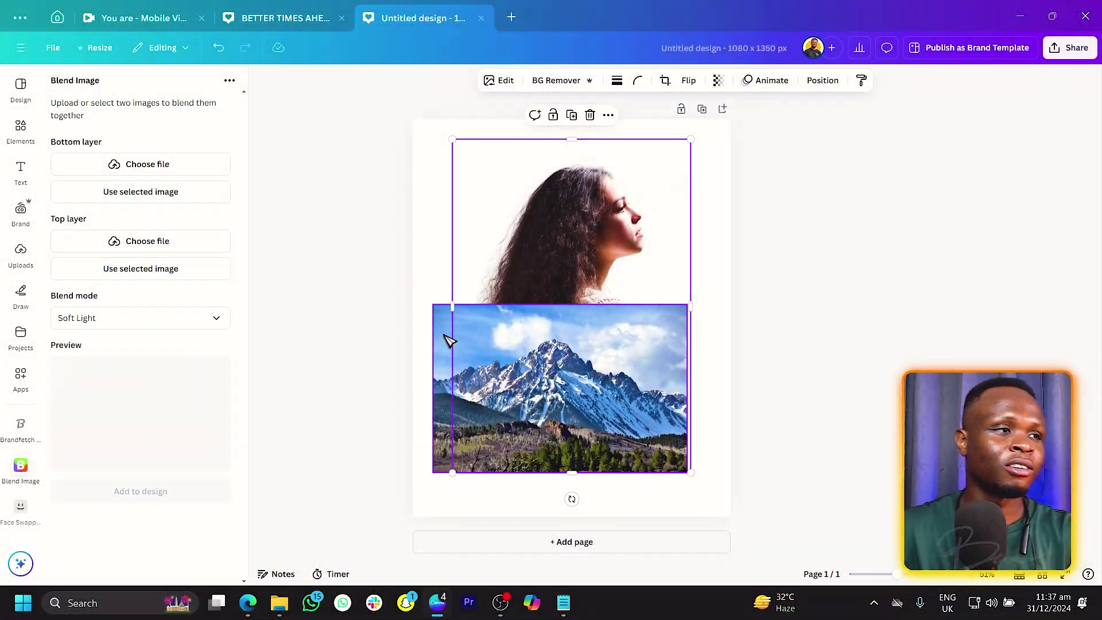
Step: Reposition both photos and trim the top edge off the woman's portrait
drag(546, 258, 605, 236)
mouse_move(467, 337)
mouse_down()
mouse_move(482, 355)
mouse_move(470, 351)
mouse_up()
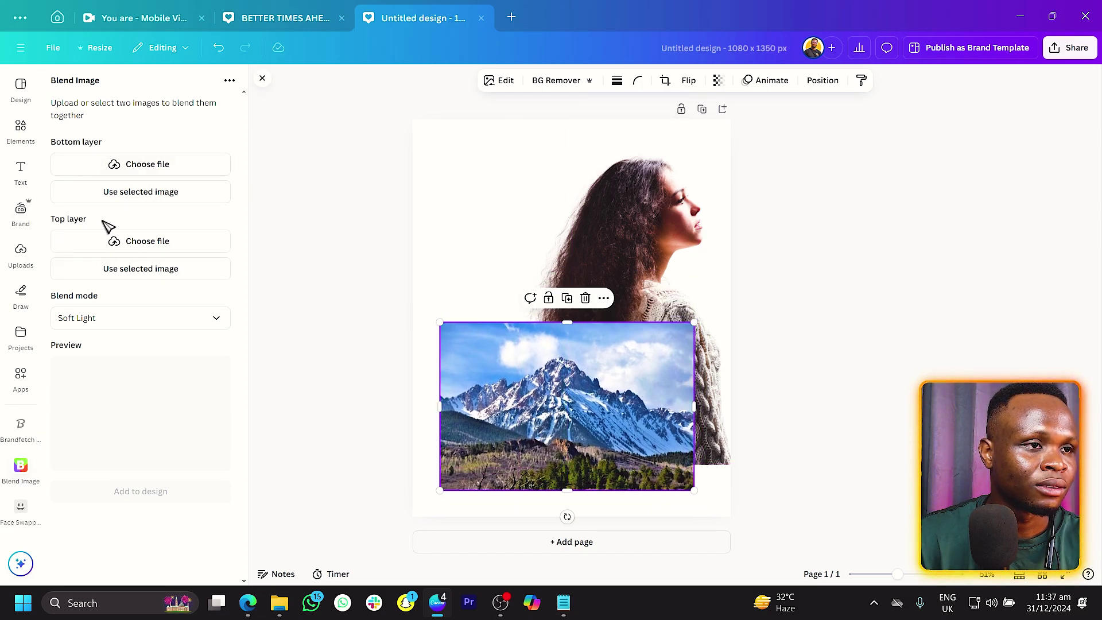
click(590, 226)
drag(624, 219, 565, 219)
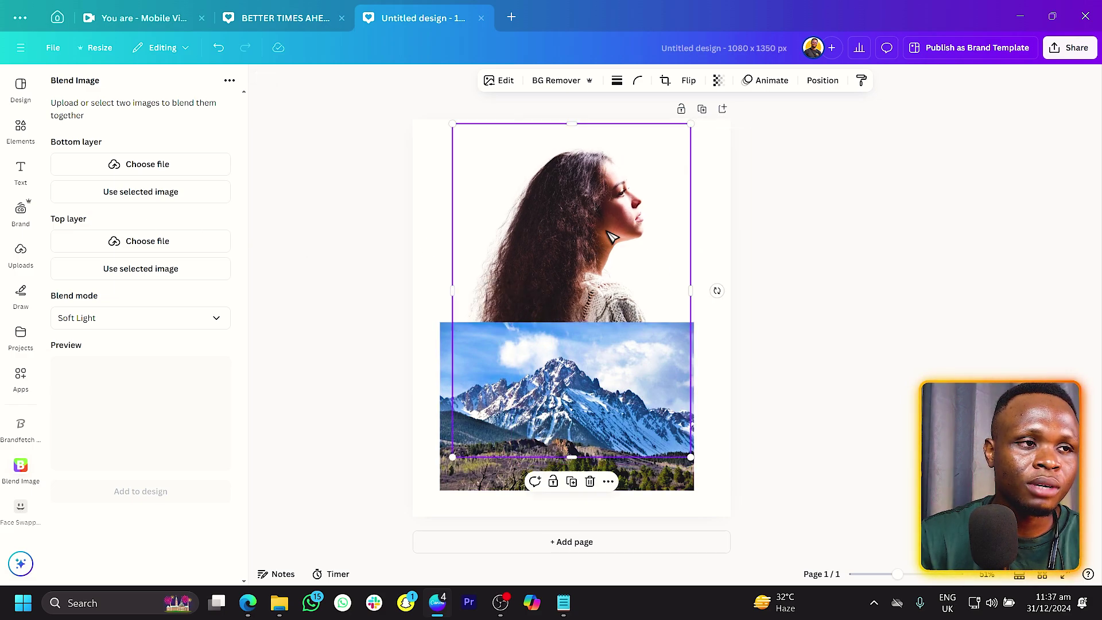
drag(575, 122, 580, 141)
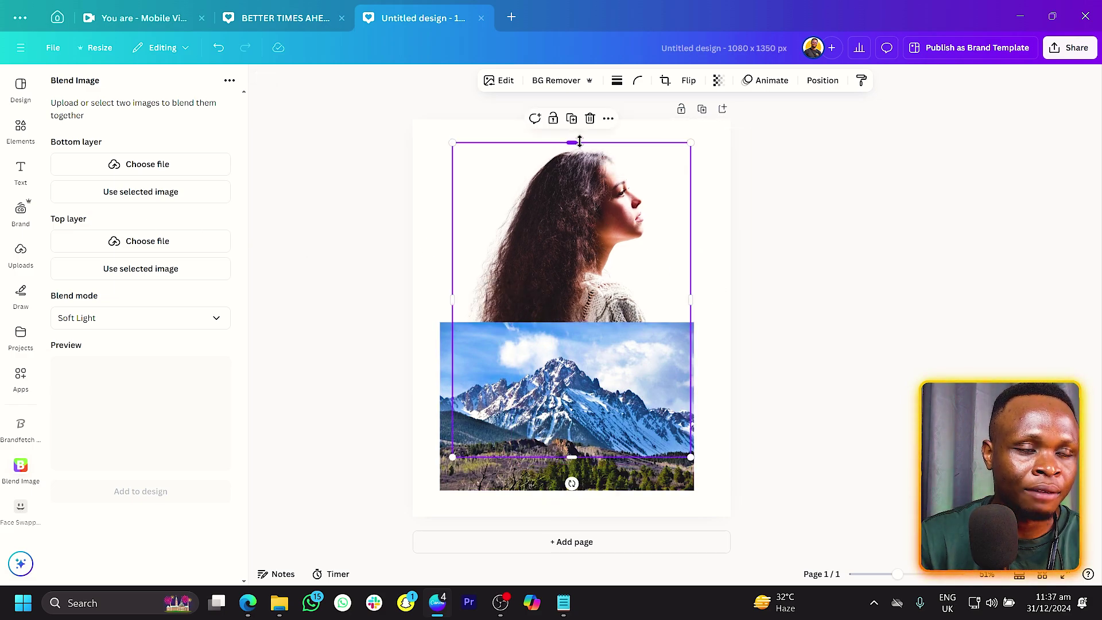
Step: Set the woman's portrait as the bottom blend layer and the mountain photo as the top layer
click(144, 197)
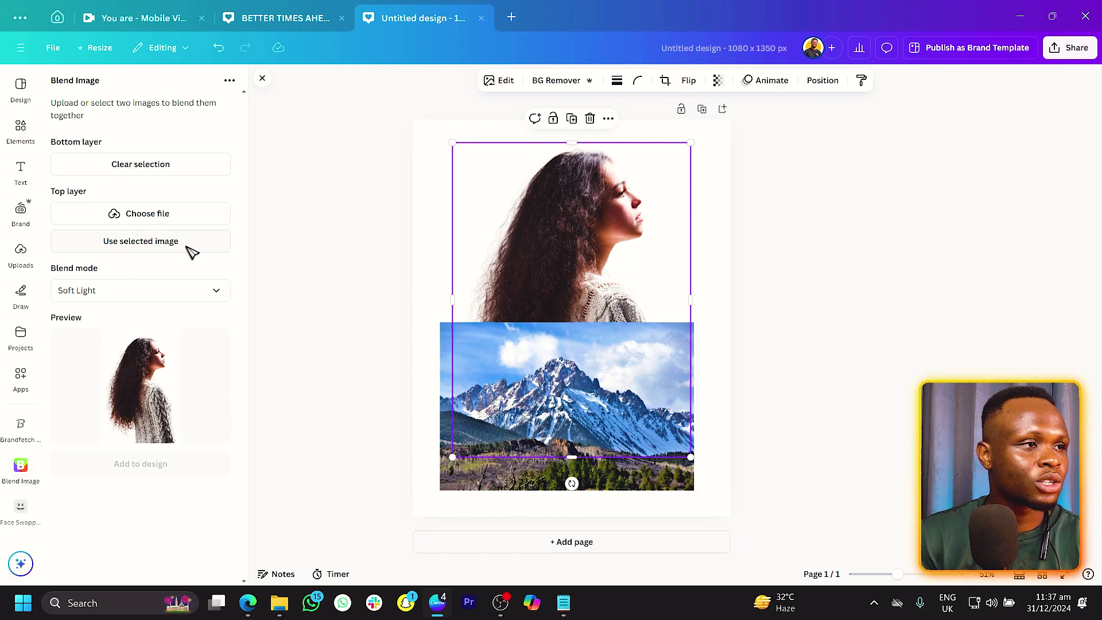
drag(494, 485, 491, 452)
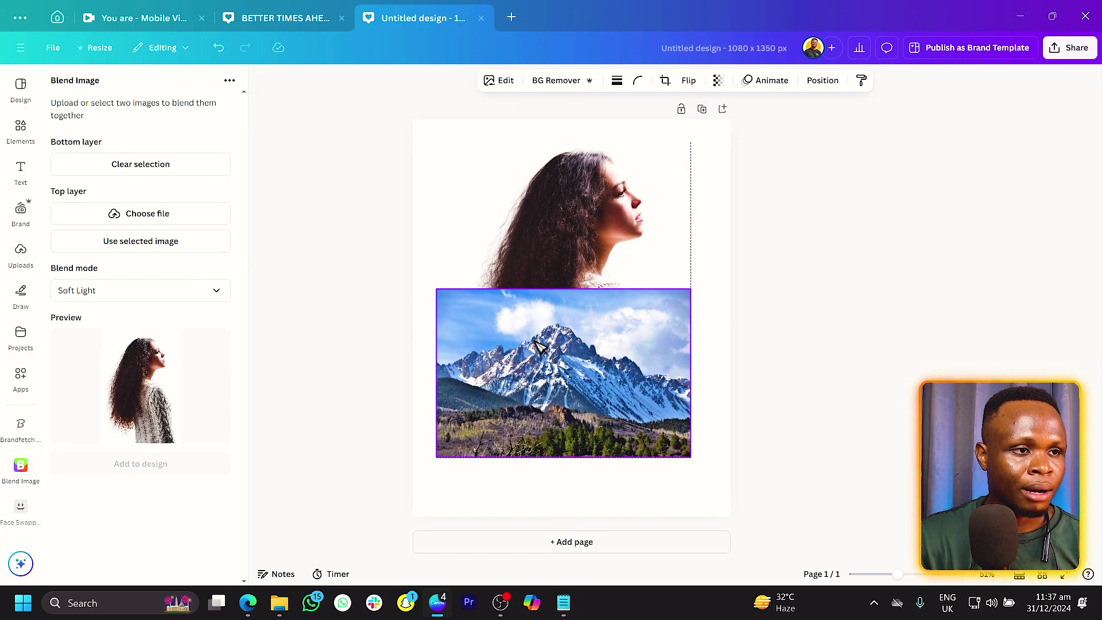
click(138, 244)
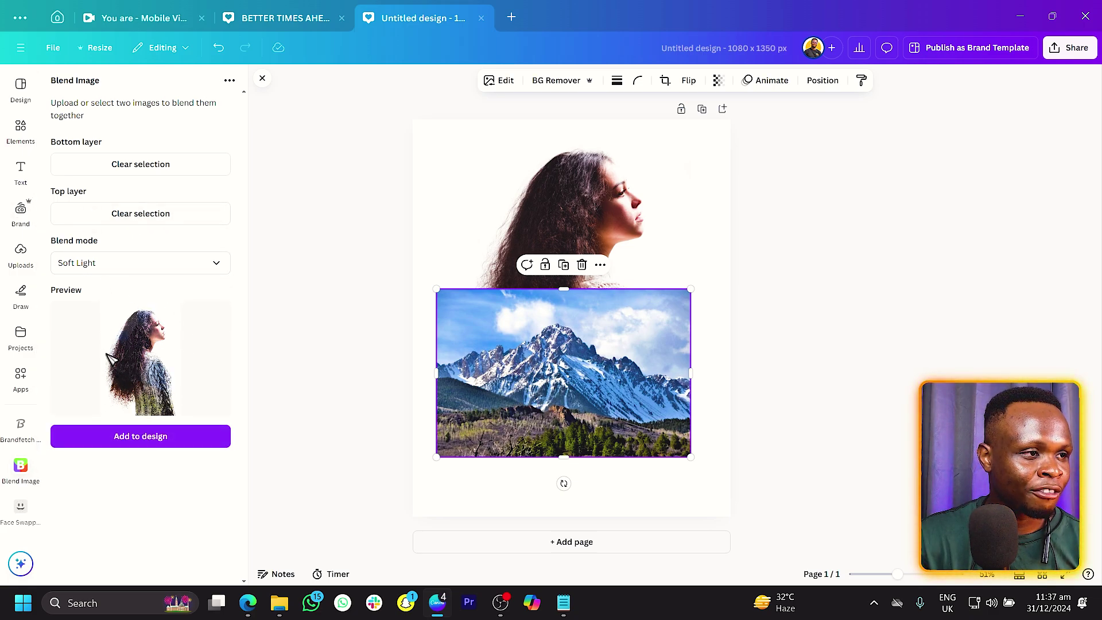
click(106, 268)
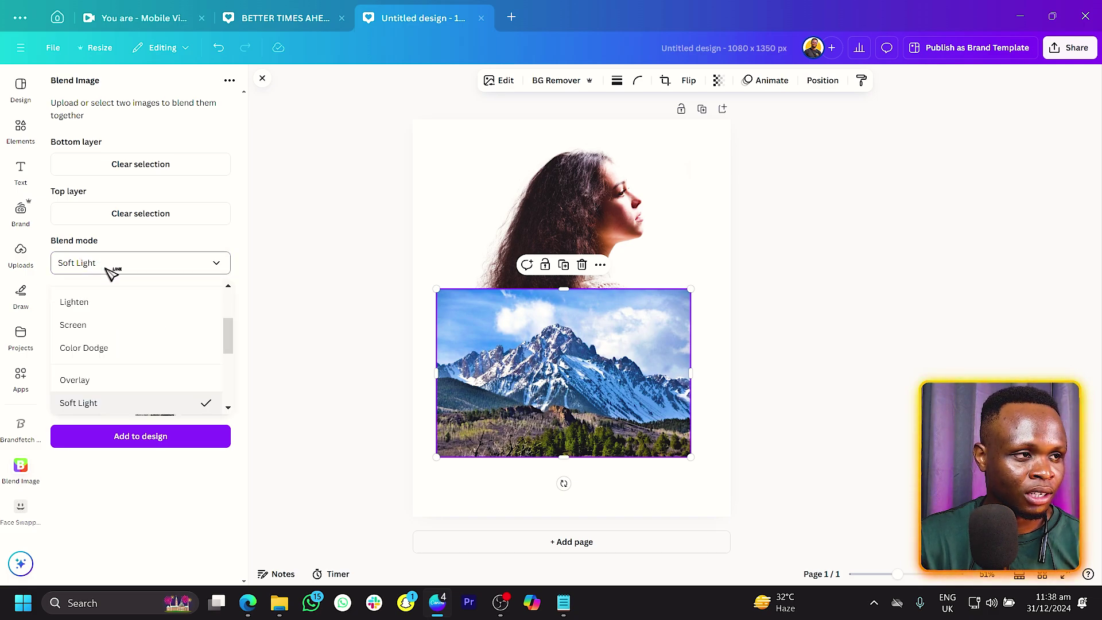
Step: Apply the Lighten blend mode, add the result, and move it enlarged onto a new Page 2
click(115, 303)
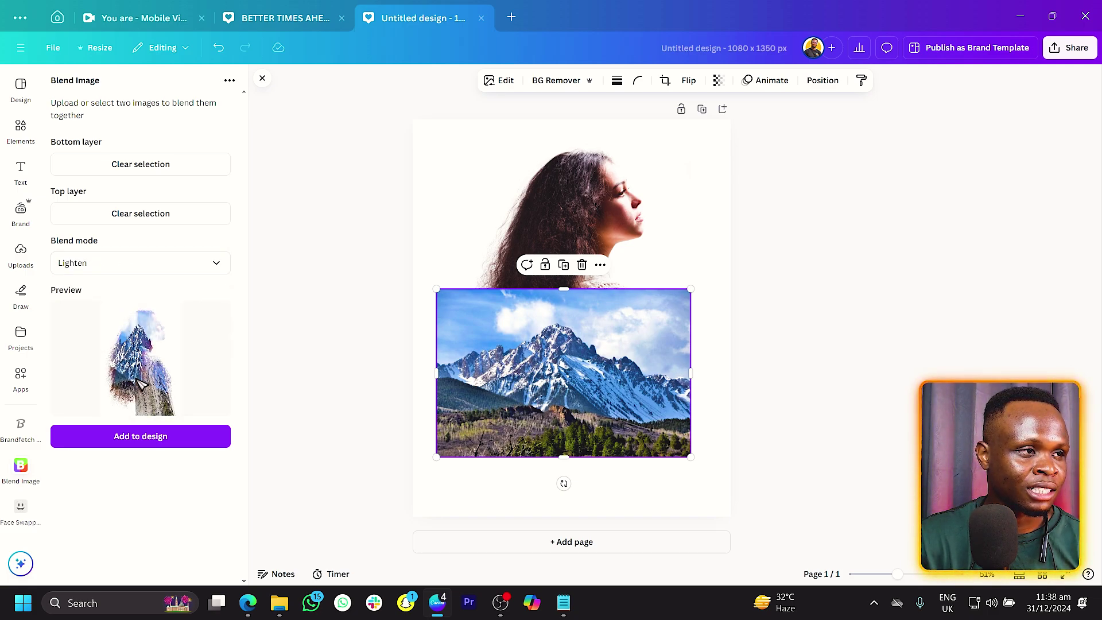
click(148, 445)
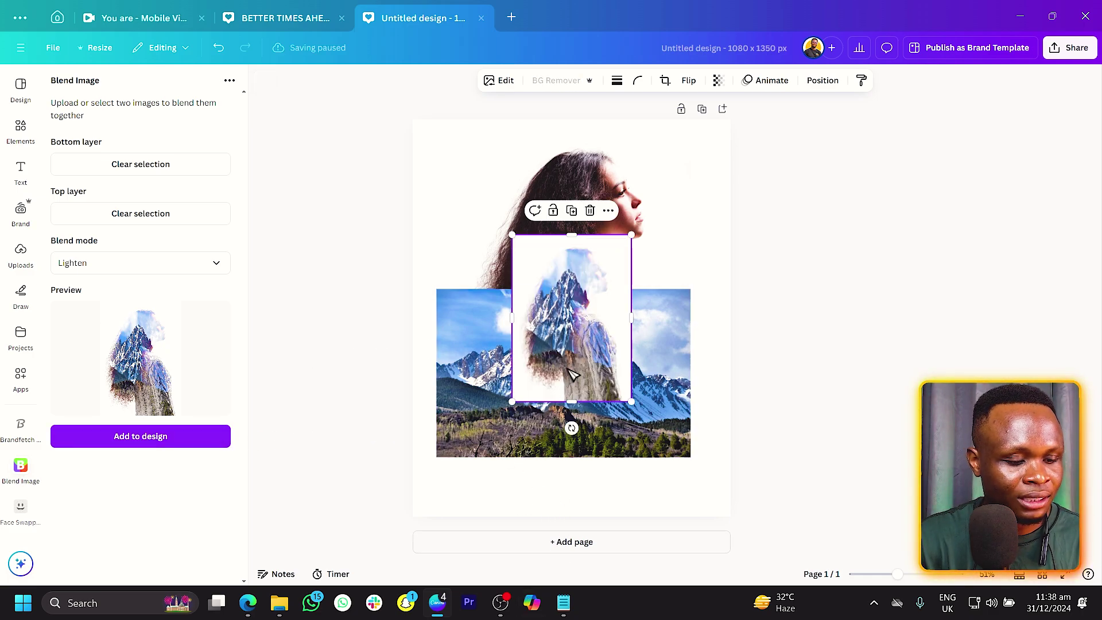
key(Delete)
click(574, 542)
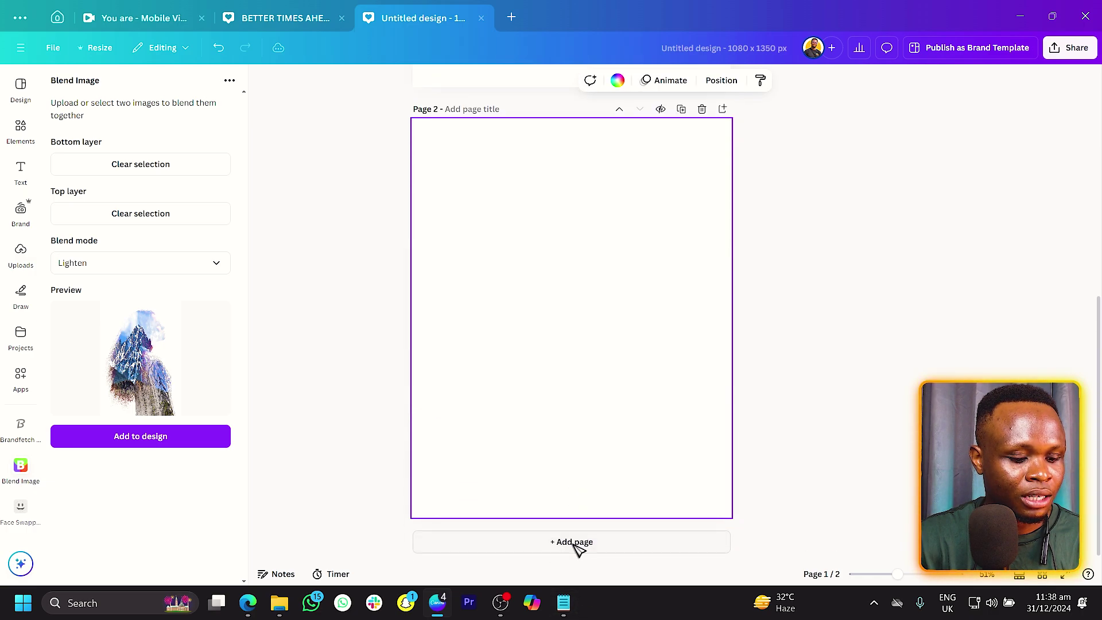
key(ctrl+v)
drag(510, 403, 417, 520)
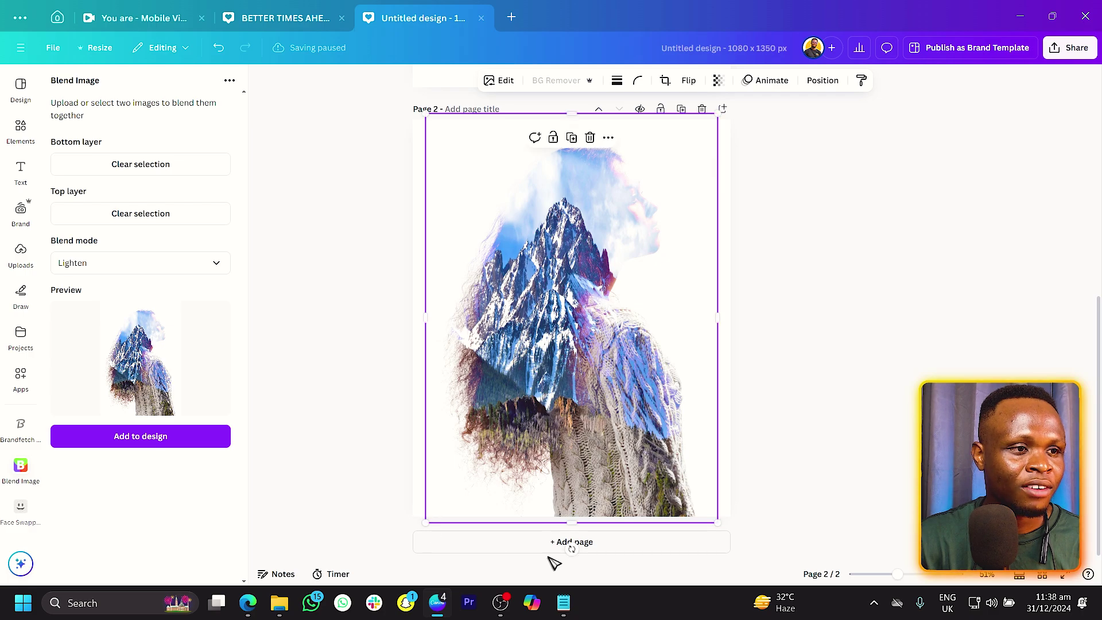
Step: Add a third page with the smiling man's portrait enlarged to fill it
click(542, 542)
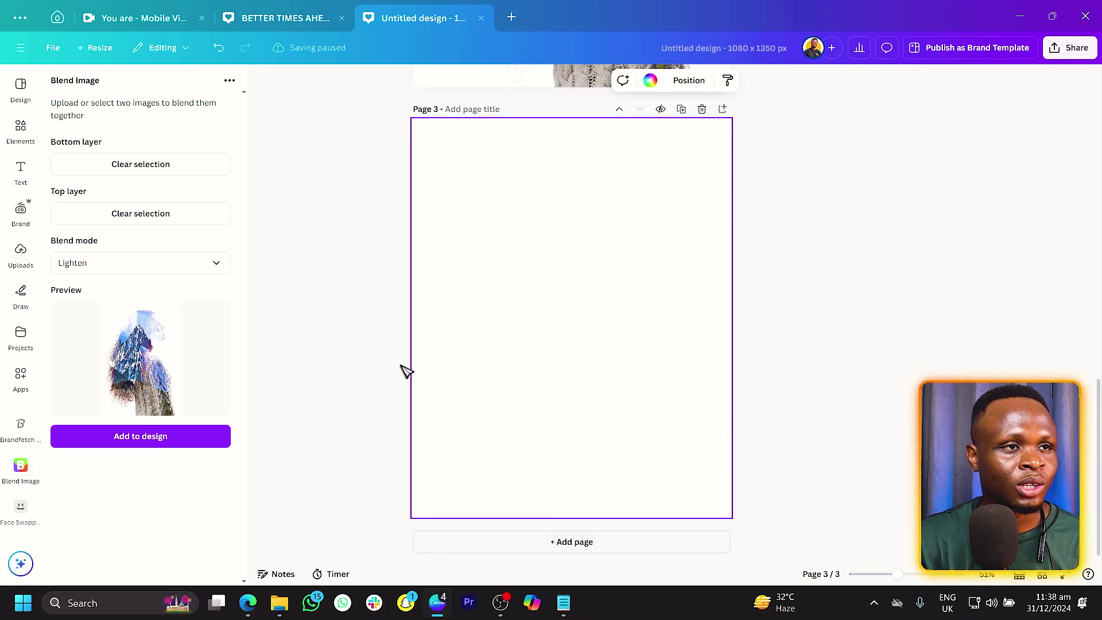
click(29, 133)
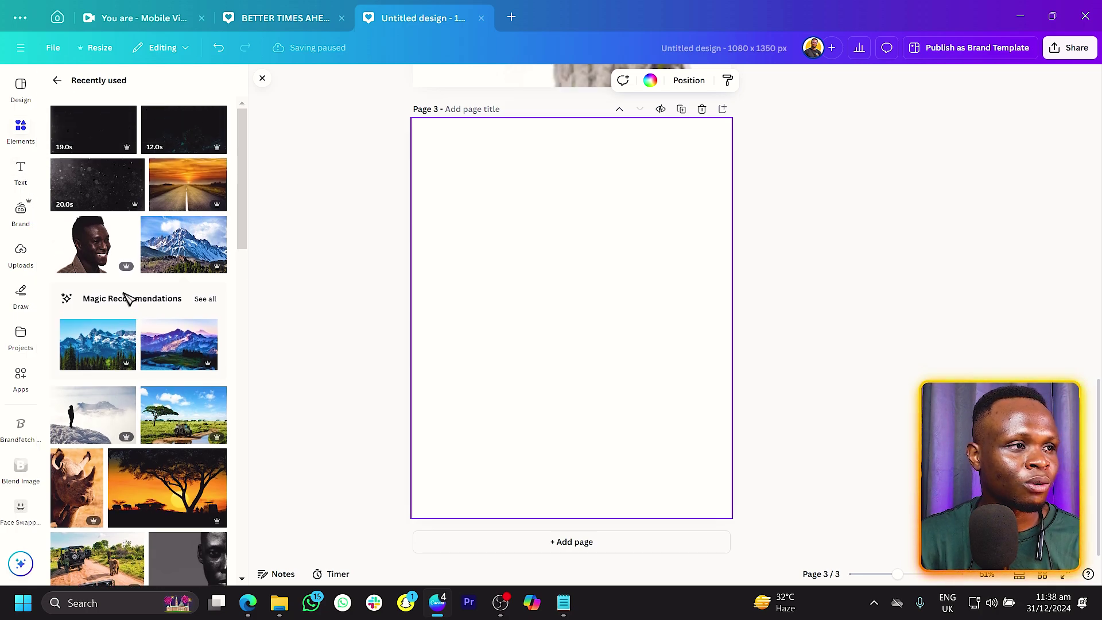
click(96, 245)
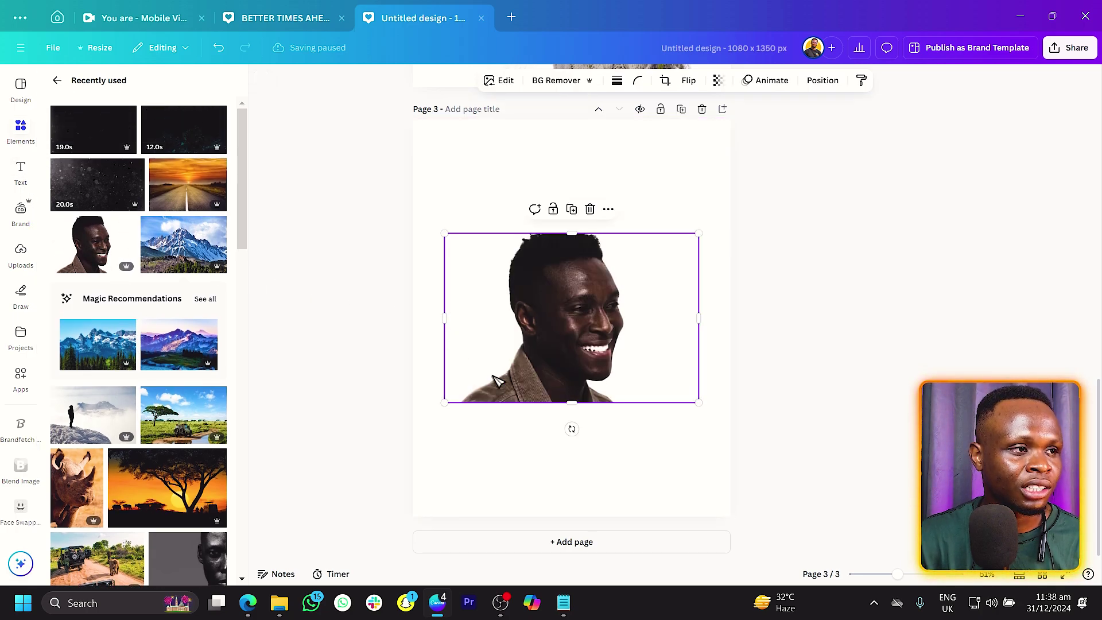
drag(444, 403, 304, 496)
drag(509, 364, 524, 364)
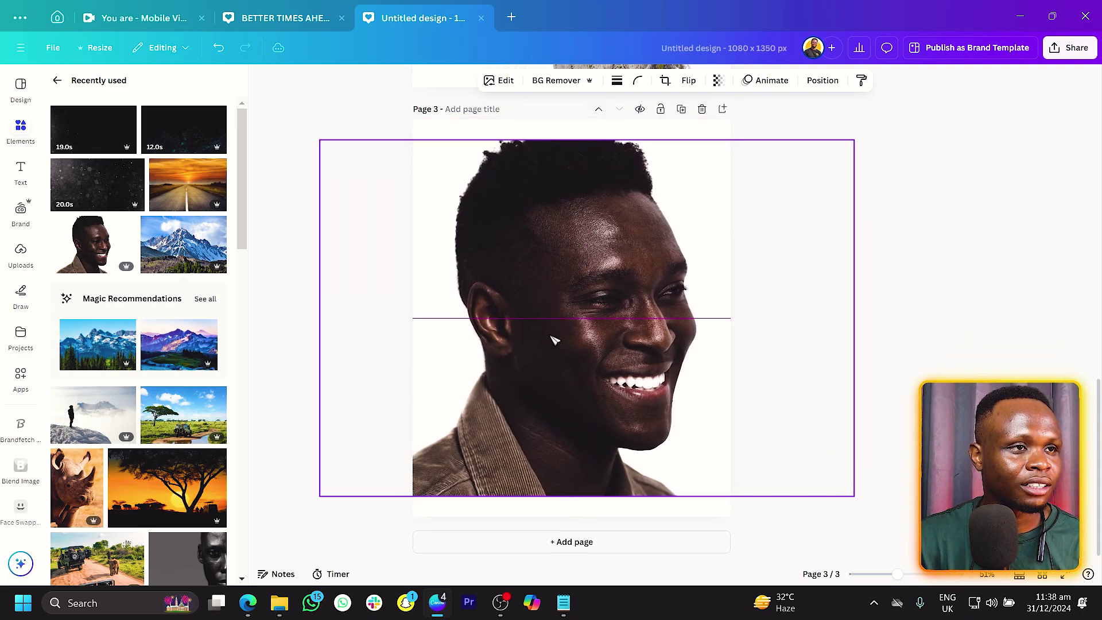
Step: Place the snowy mountain photo over the lower right of the man's portrait
click(176, 240)
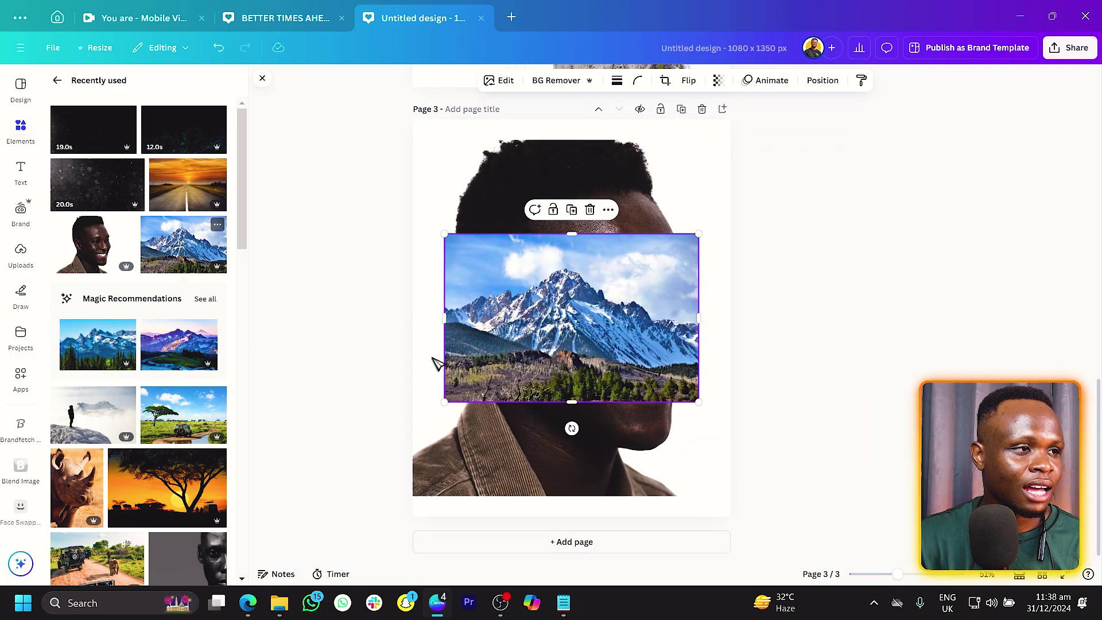
drag(505, 357, 546, 451)
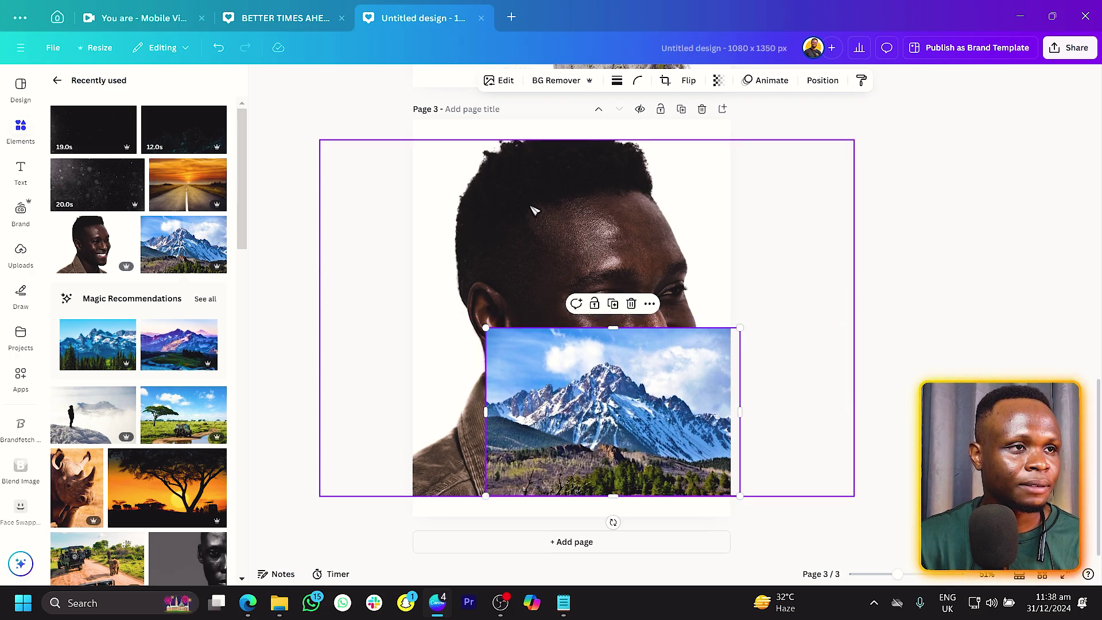
click(448, 396)
Step: Reopen Blend Image, clear the layer choices, and reposition the man and mountain photos
scroll(25, 376, down, 2)
click(23, 394)
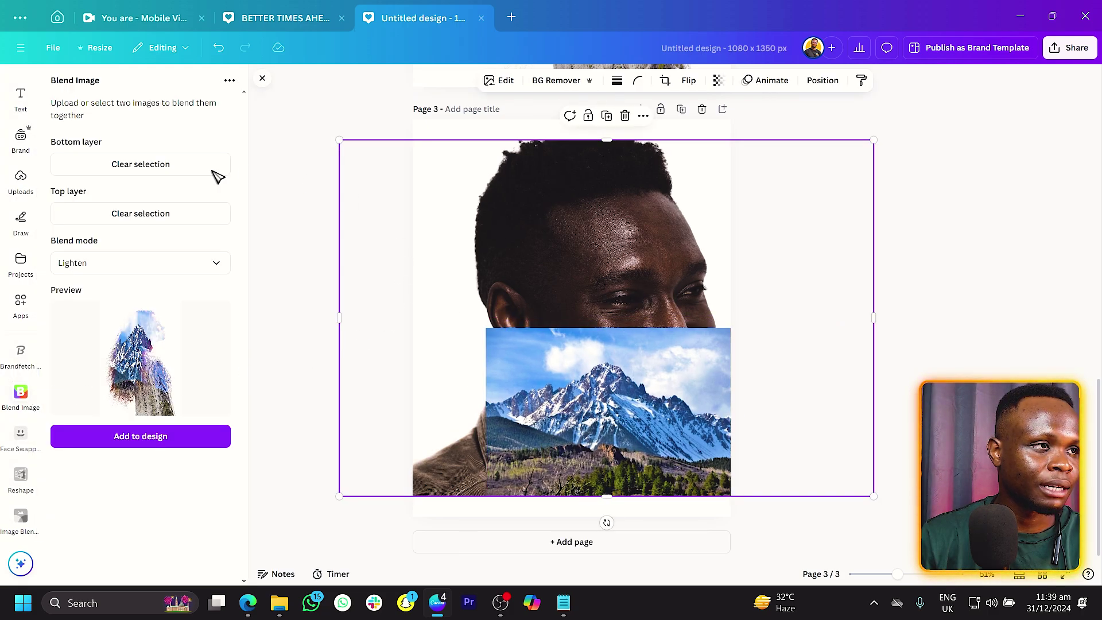
click(141, 166)
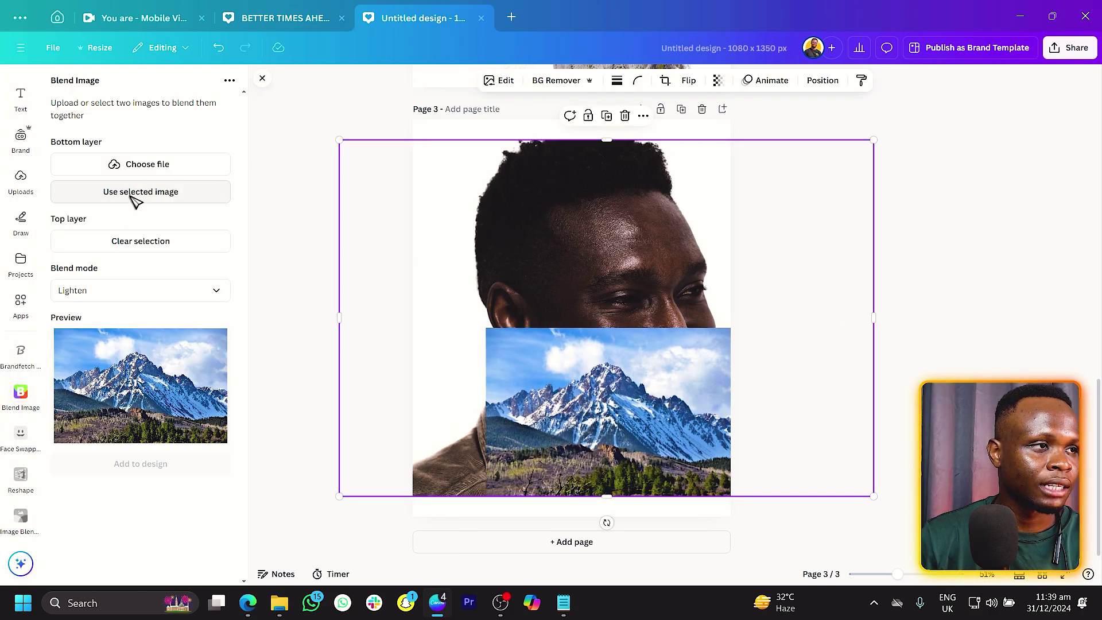
click(138, 193)
click(132, 218)
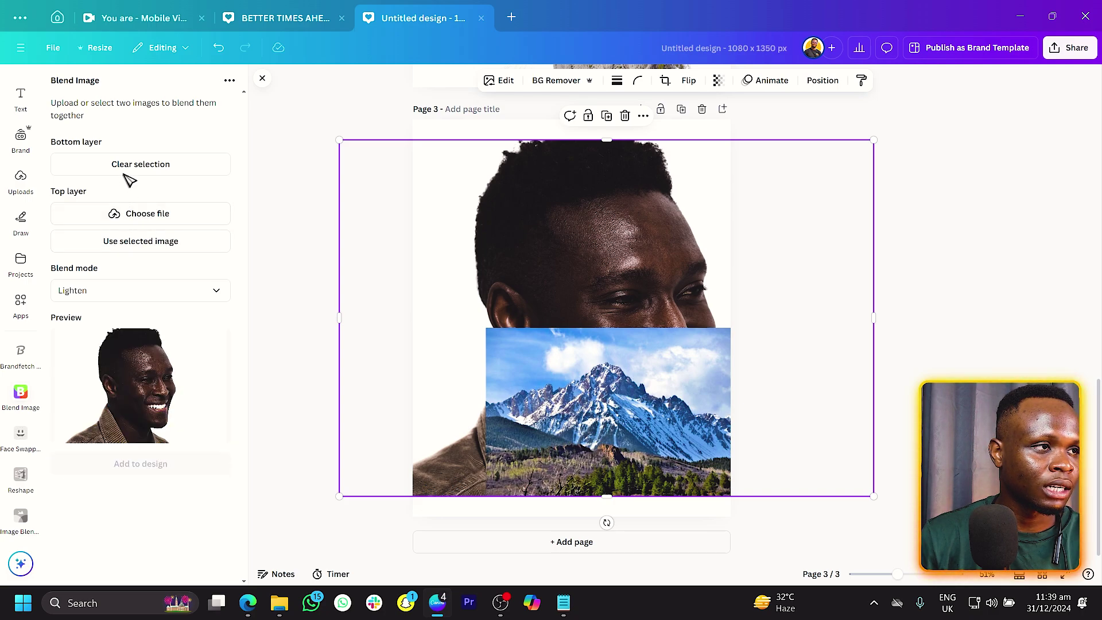
click(129, 168)
drag(574, 268, 489, 207)
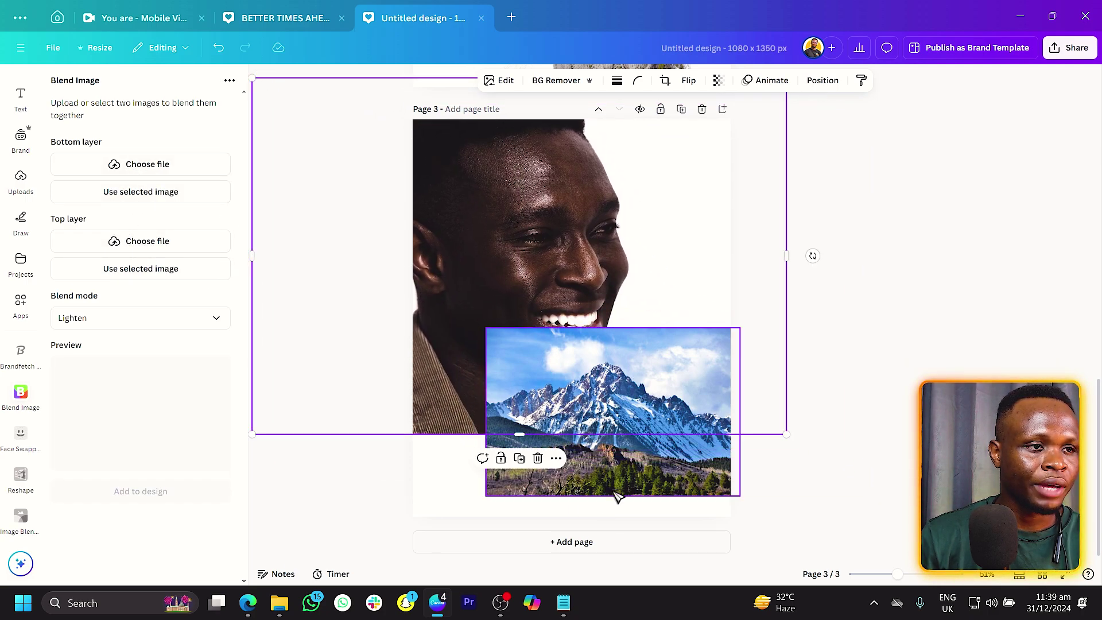
drag(620, 482, 649, 503)
click(515, 235)
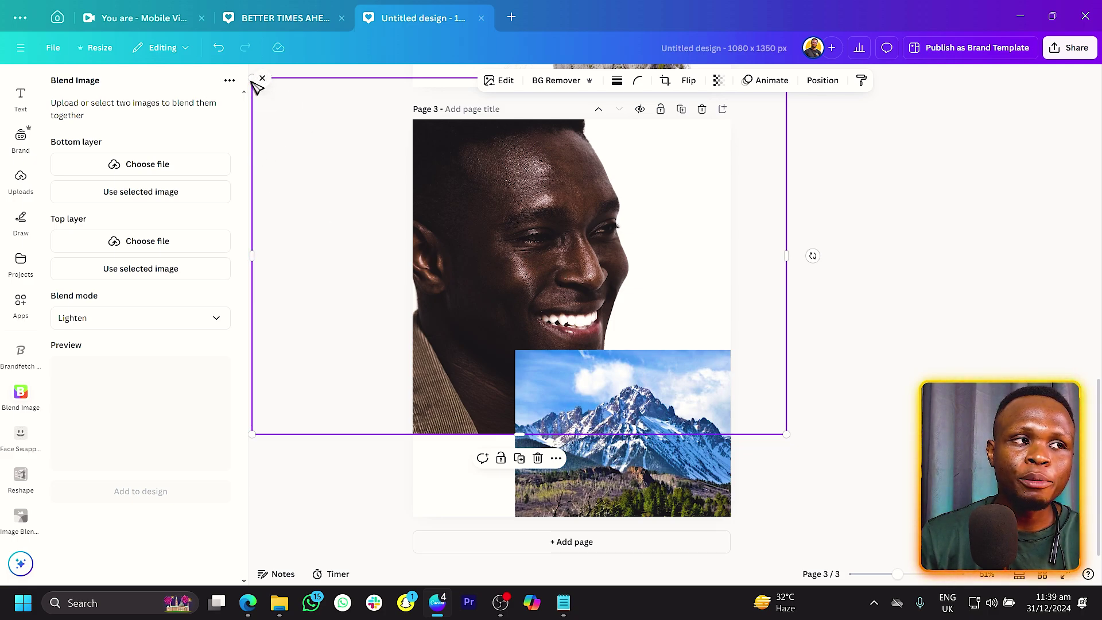
Step: Blend the man's portrait (bottom) with the mountain over his face (top) in Lighten mode and add it
click(121, 199)
drag(657, 486, 591, 370)
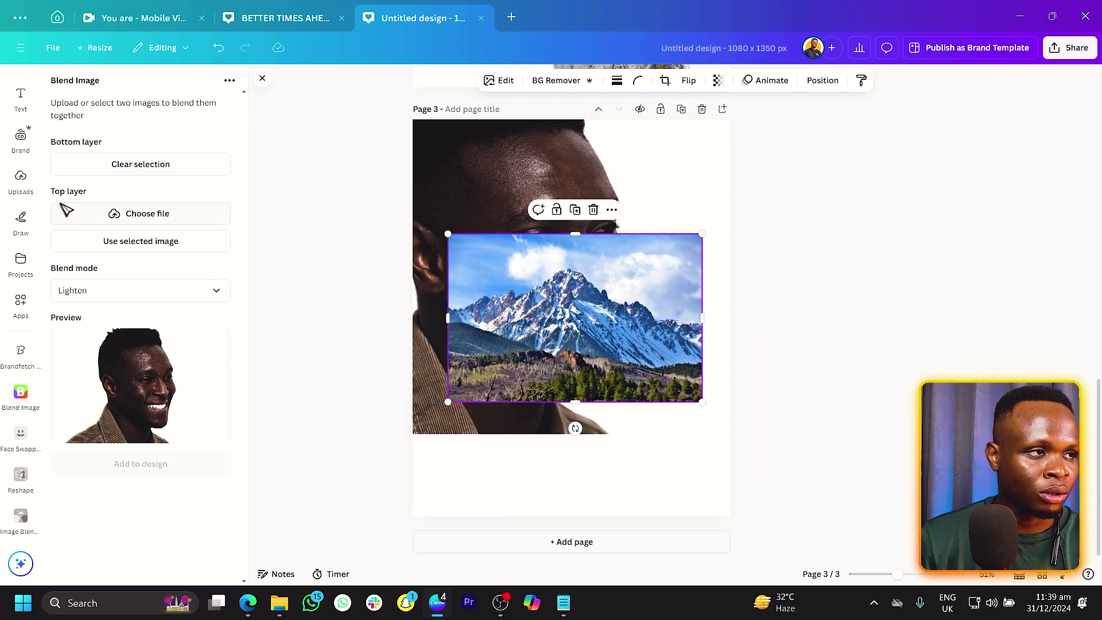
click(127, 243)
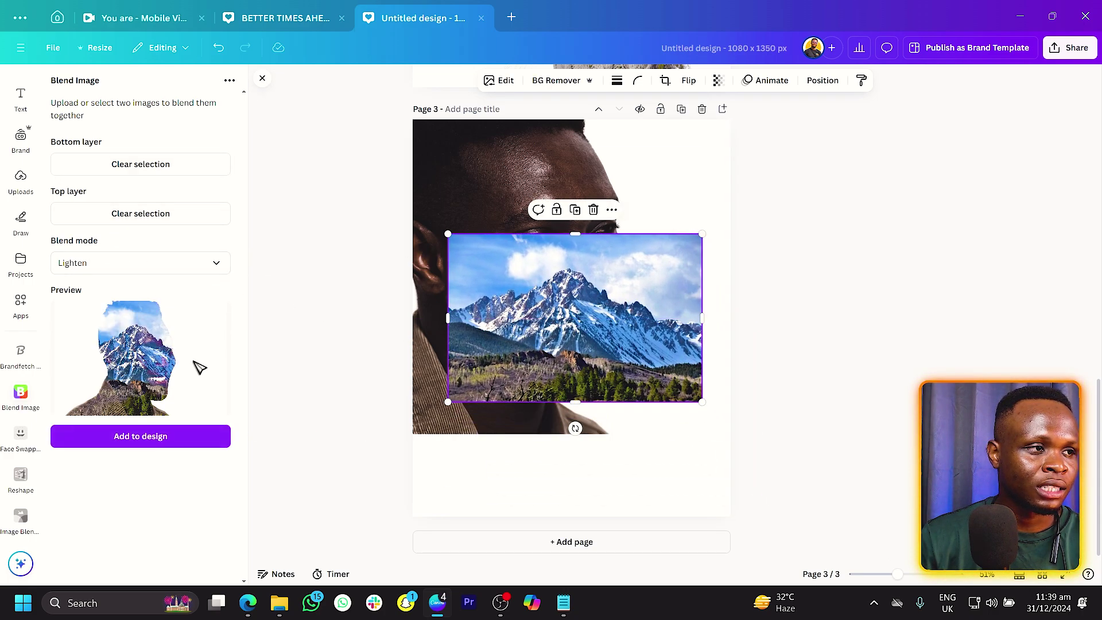
click(140, 264)
scroll(149, 358, down, 4)
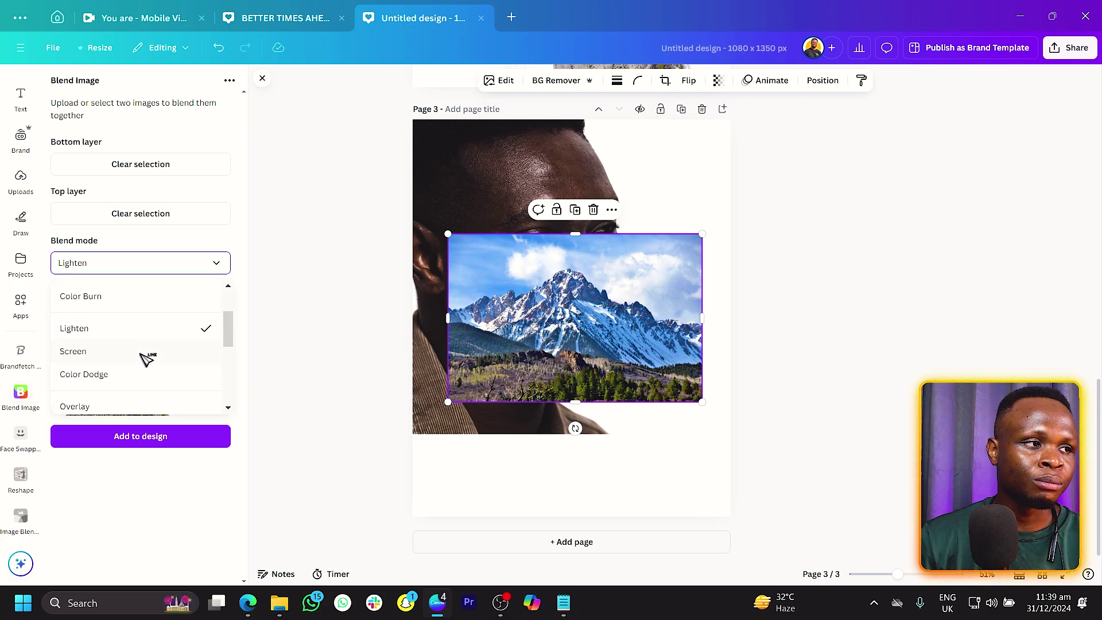
click(141, 473)
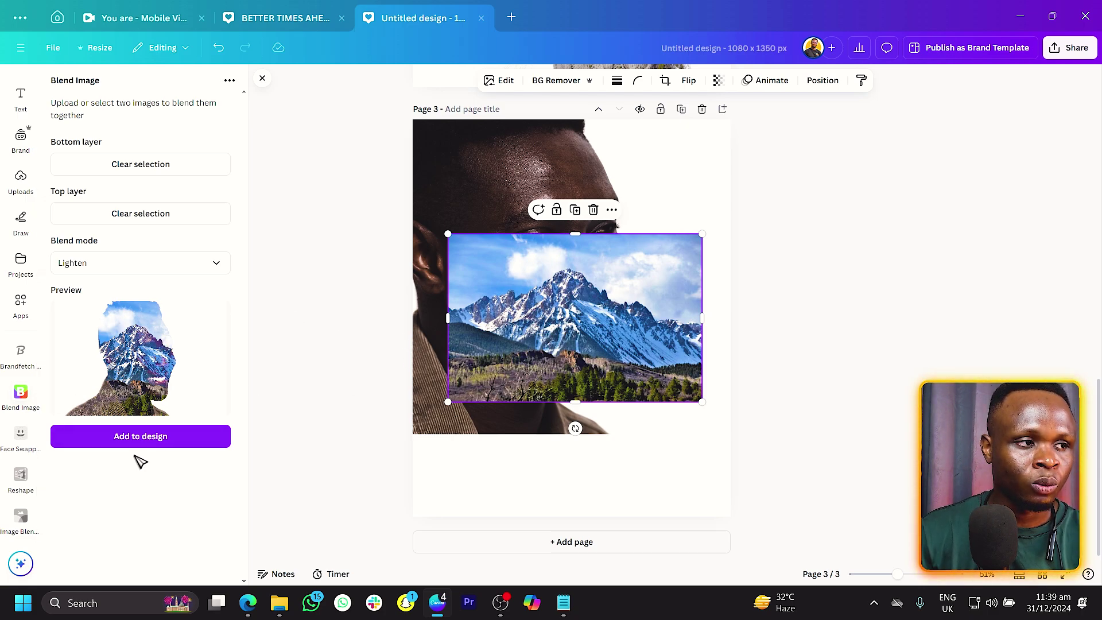
click(150, 442)
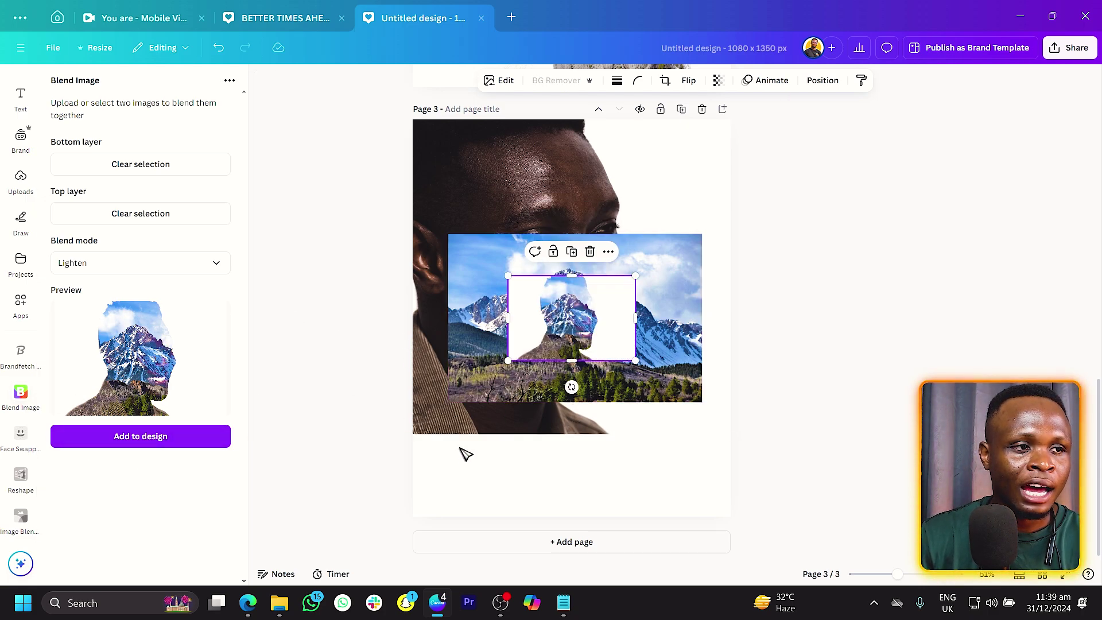
Step: Cut the man-and-mountain blend from Page 3 and paste it onto a new Page 4
drag(548, 356, 544, 410)
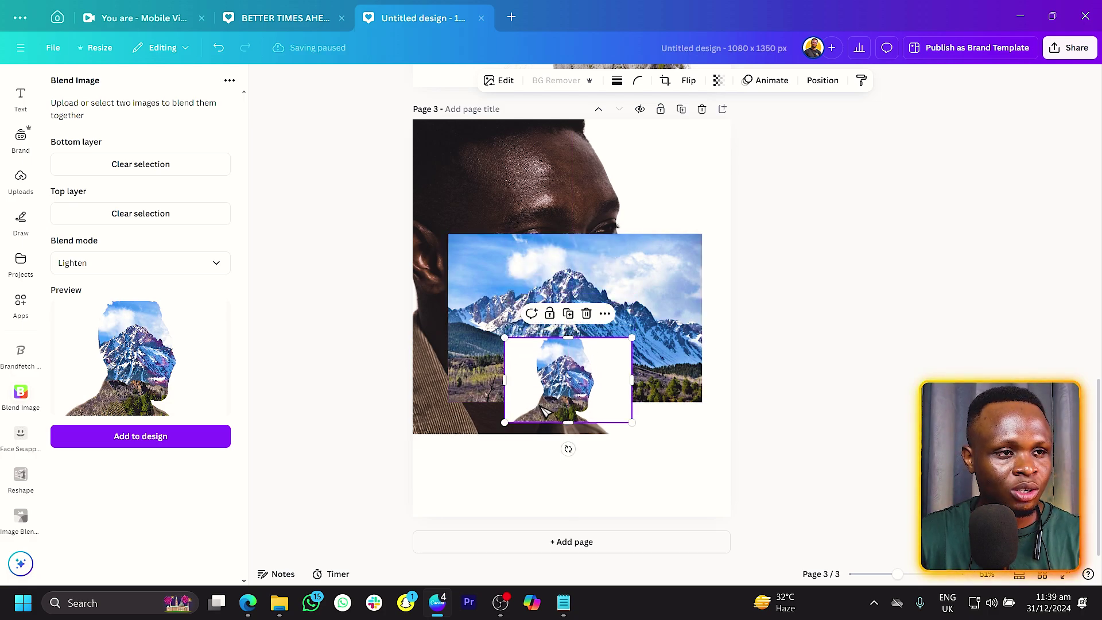
key(ctrl+x)
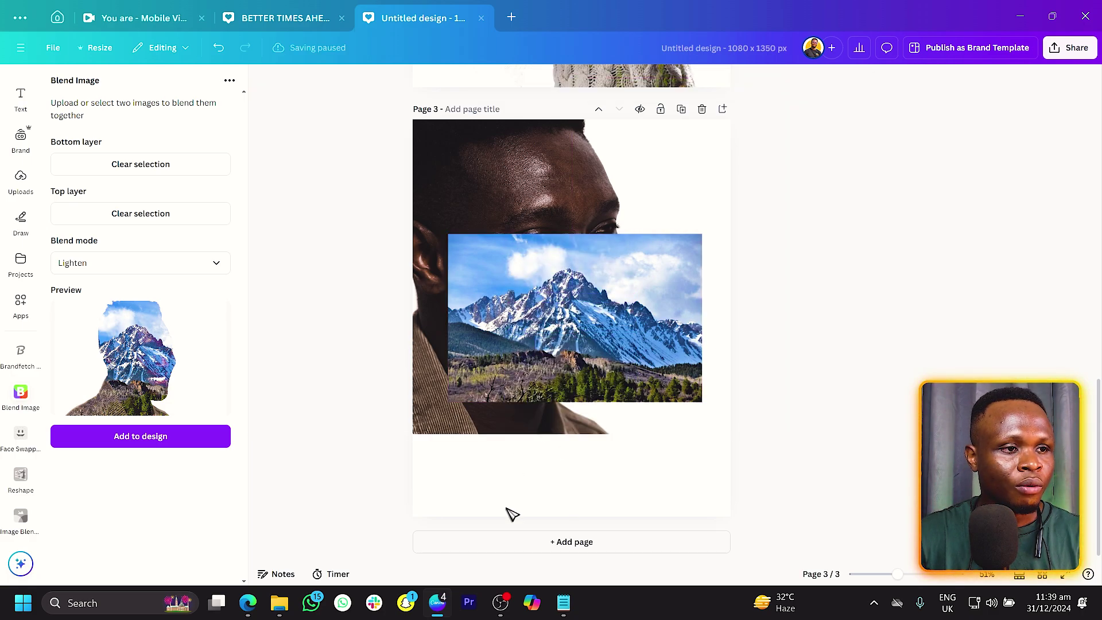
click(511, 544)
key(ctrl+v)
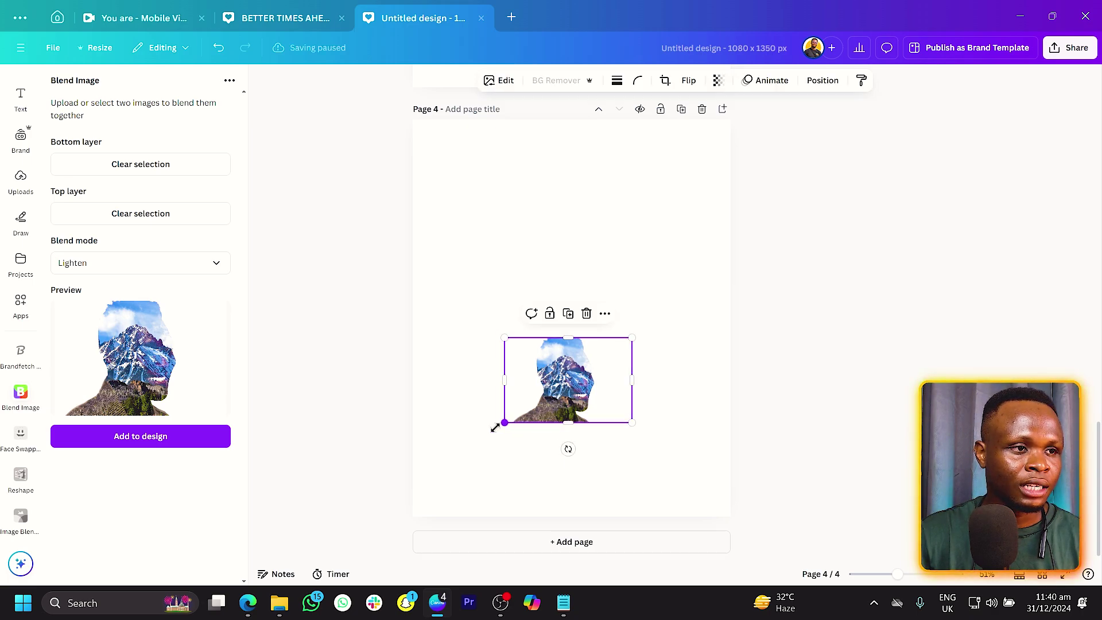
Step: Enlarge the silhouette blend to fill Page 4 and centre it
drag(494, 427, 307, 533)
drag(577, 410, 596, 376)
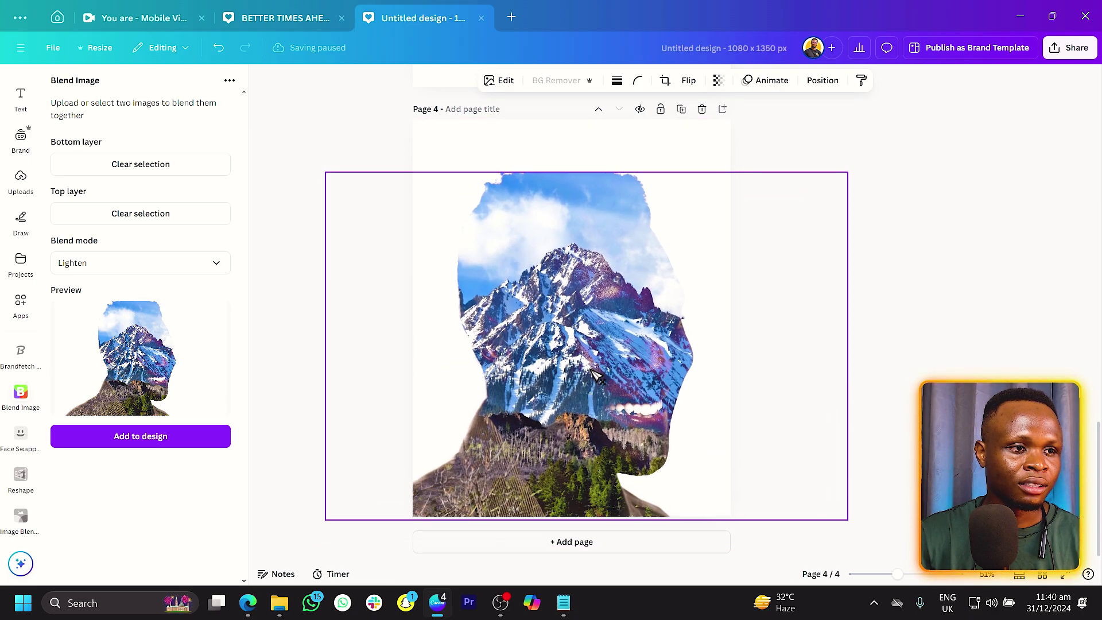
drag(852, 166, 919, 103)
drag(618, 311, 581, 316)
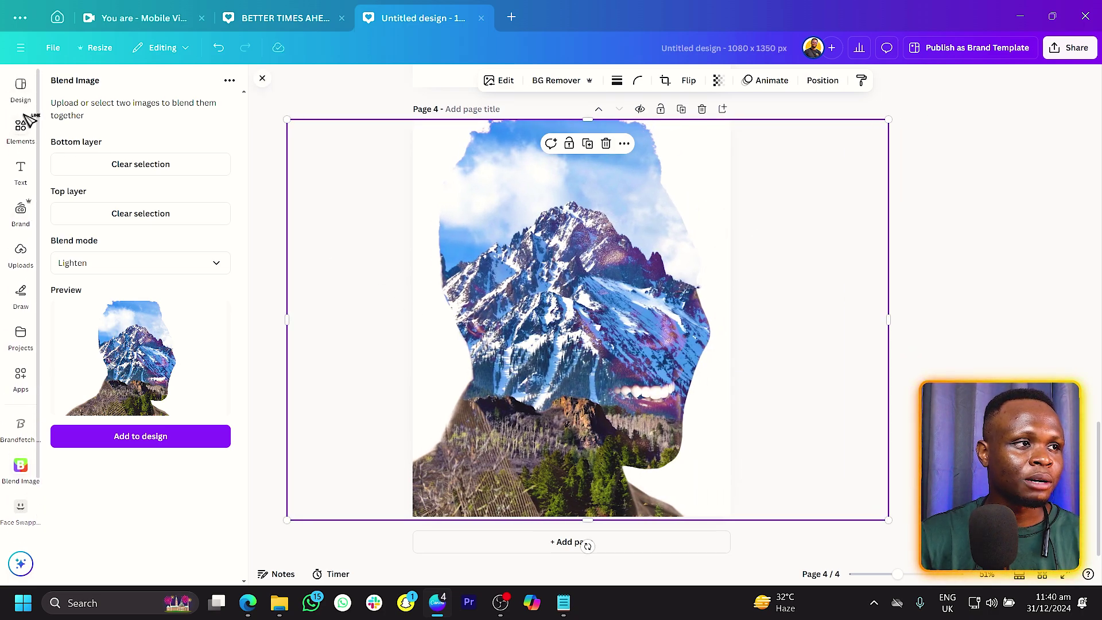
Step: Search Elements for 'birds' and add the flying-birds graphic to Page 4
click(22, 138)
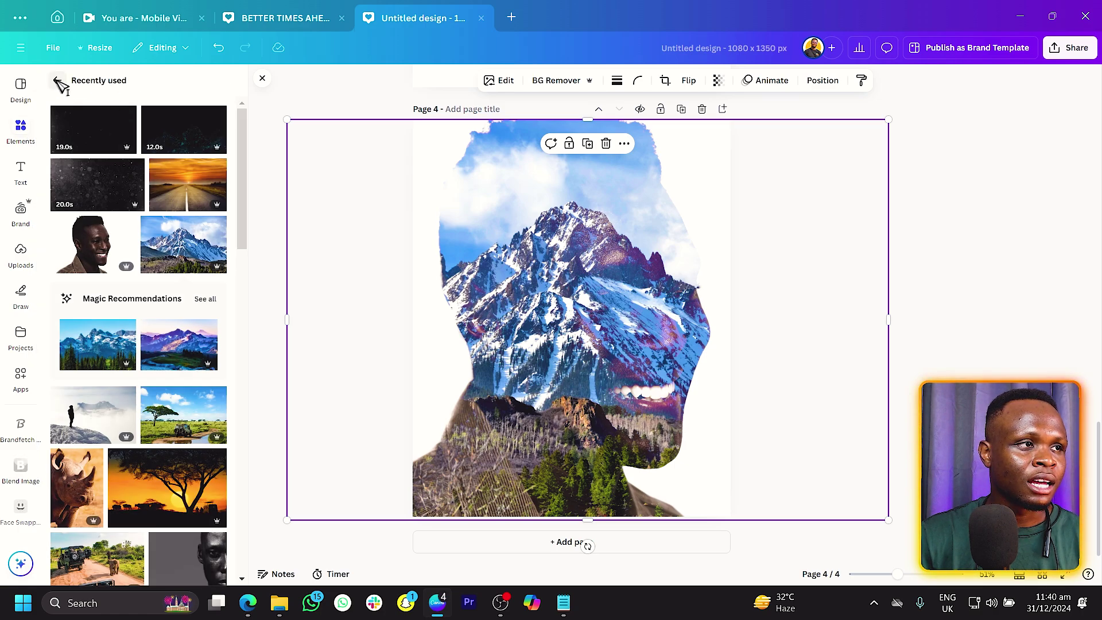
click(59, 82)
click(113, 86)
text(bir)
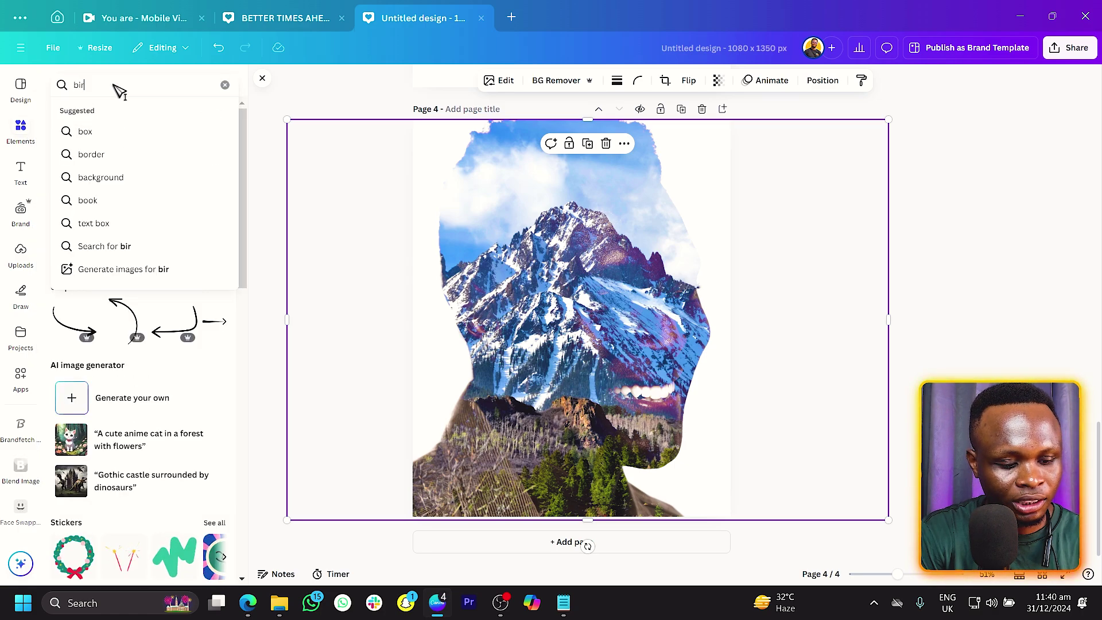
text(ds)
key(Return)
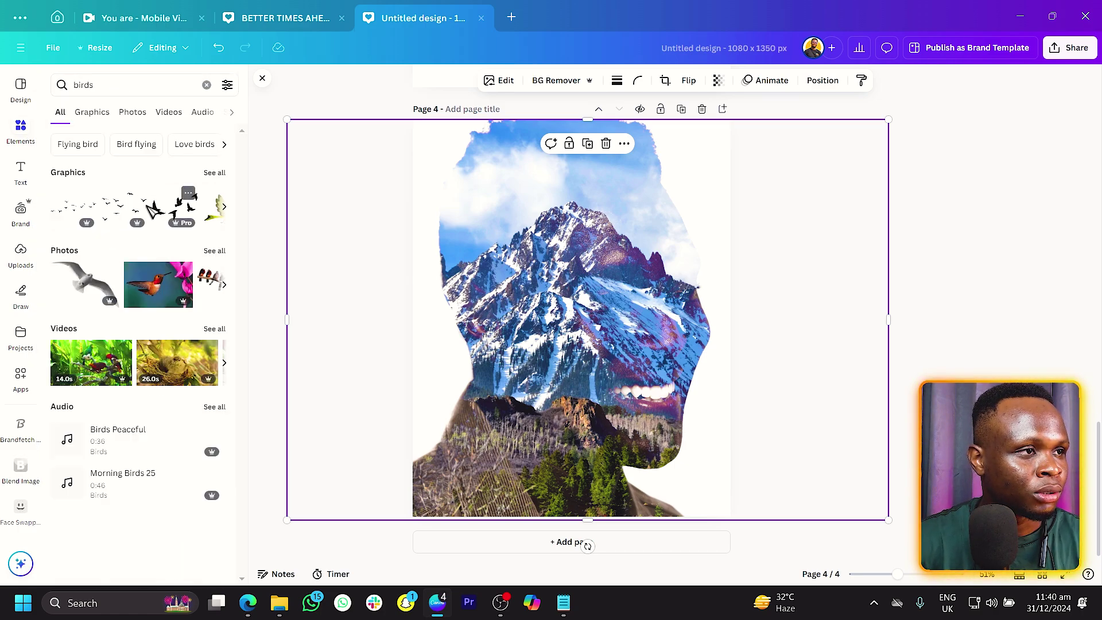
click(85, 210)
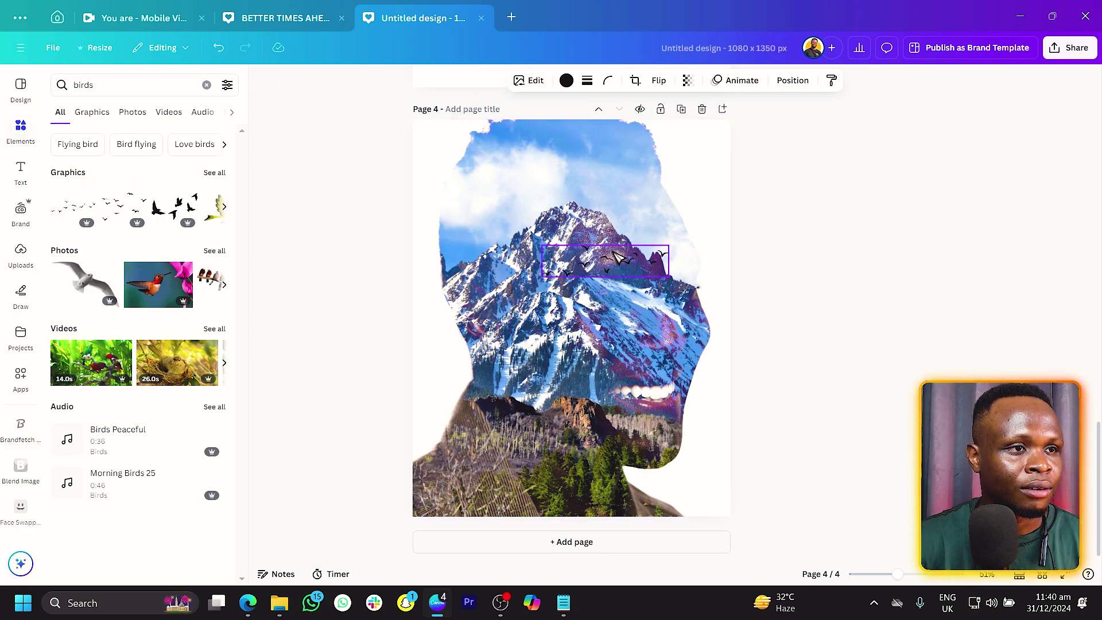
Step: Recolour the birds dark blue from the photo colours and raise them into the top-right sky
click(852, 246)
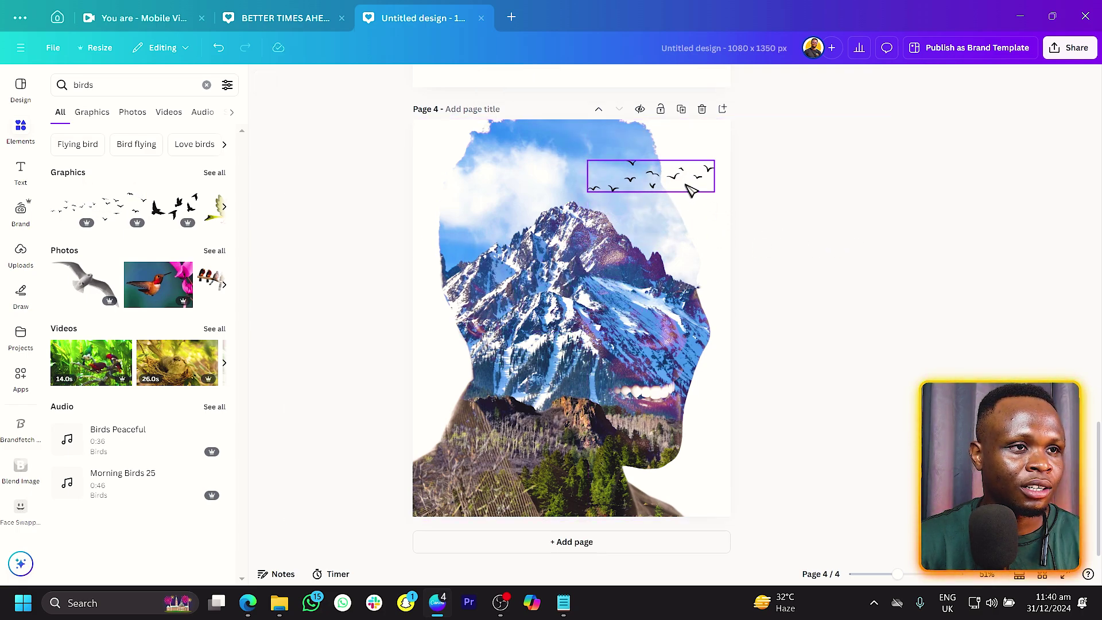
click(652, 184)
click(566, 81)
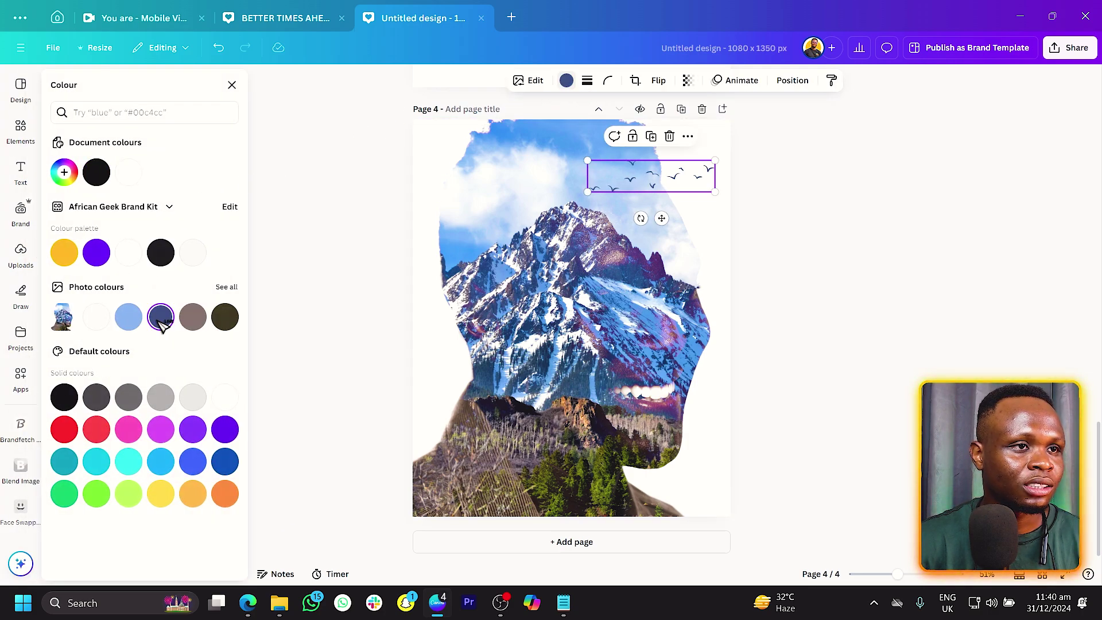
drag(710, 186, 710, 177)
click(847, 248)
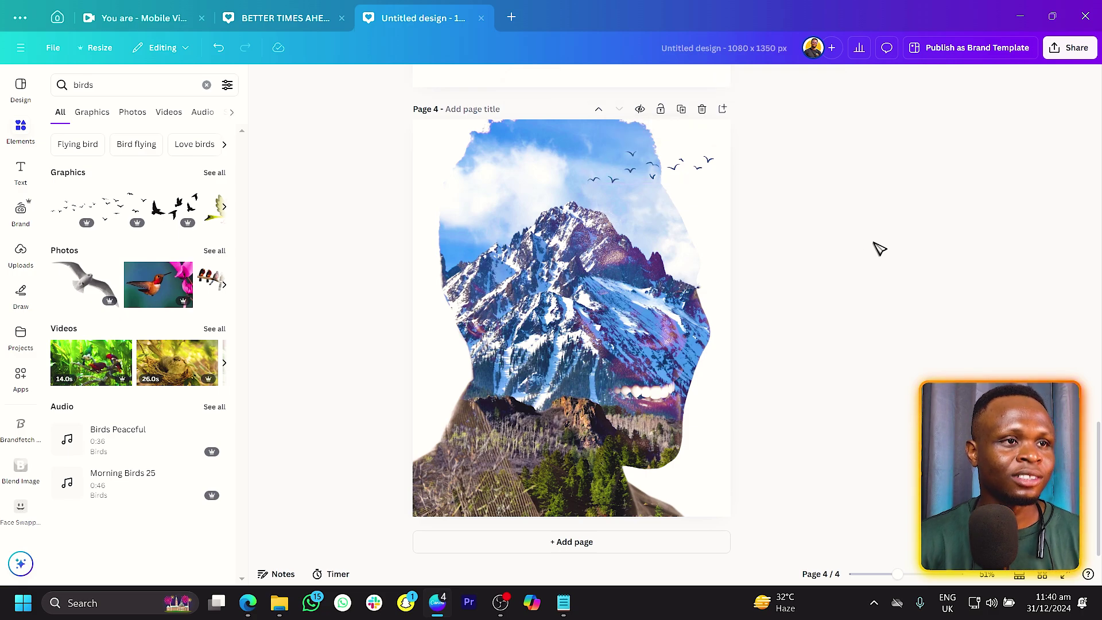